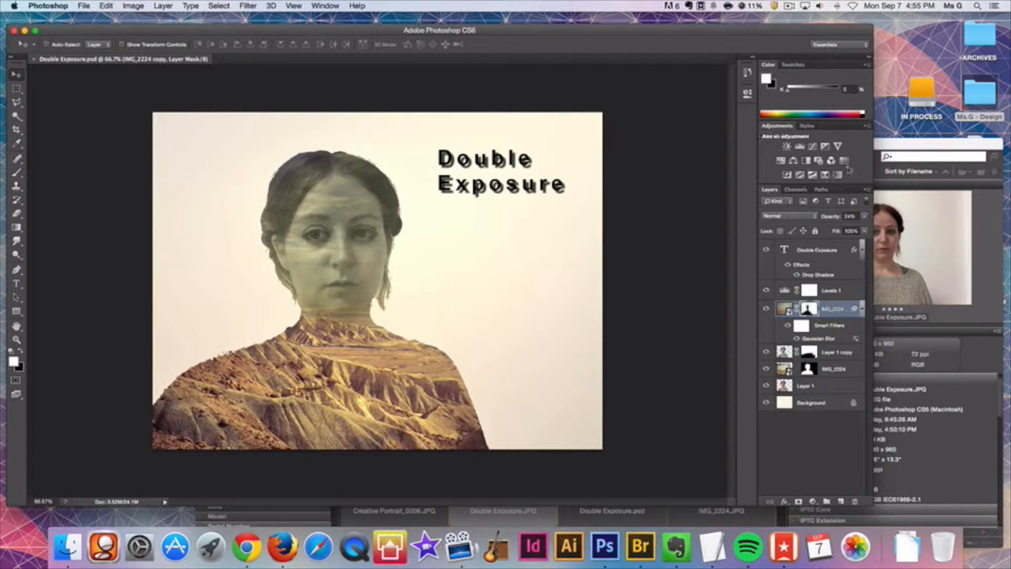
Switch to Adobe Bridge, filter the Creative Portrait folder to four-star images, and open Double Exposure.JPG and IMG_2224.JPG in Photoshop.
click(883, 147)
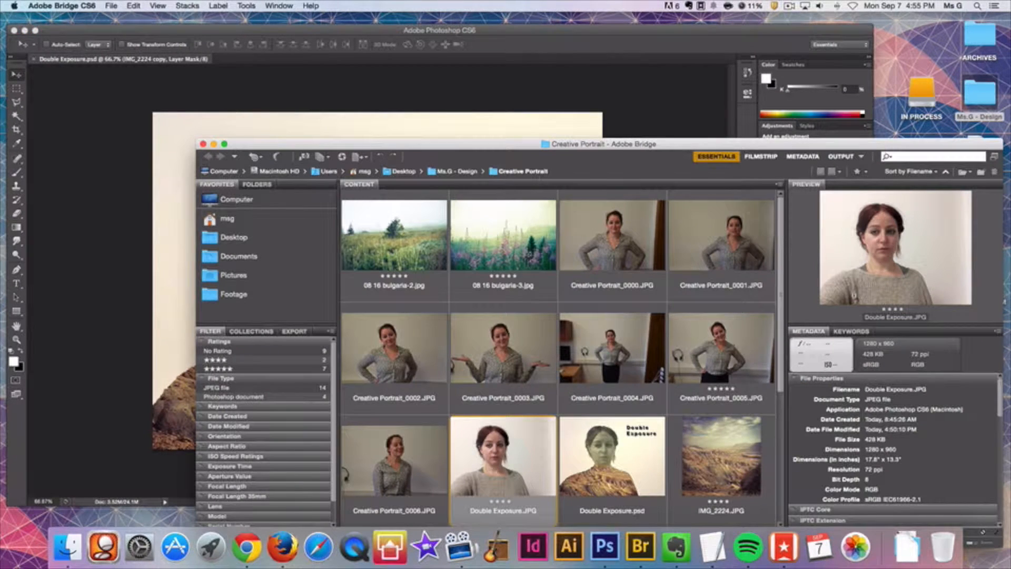
scroll(558, 358, down, 5)
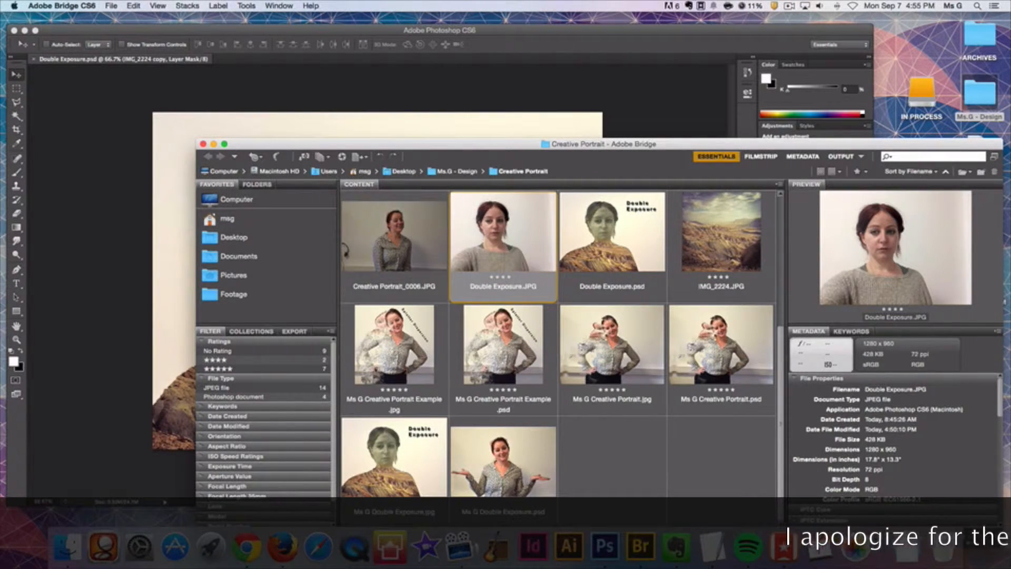
click(227, 361)
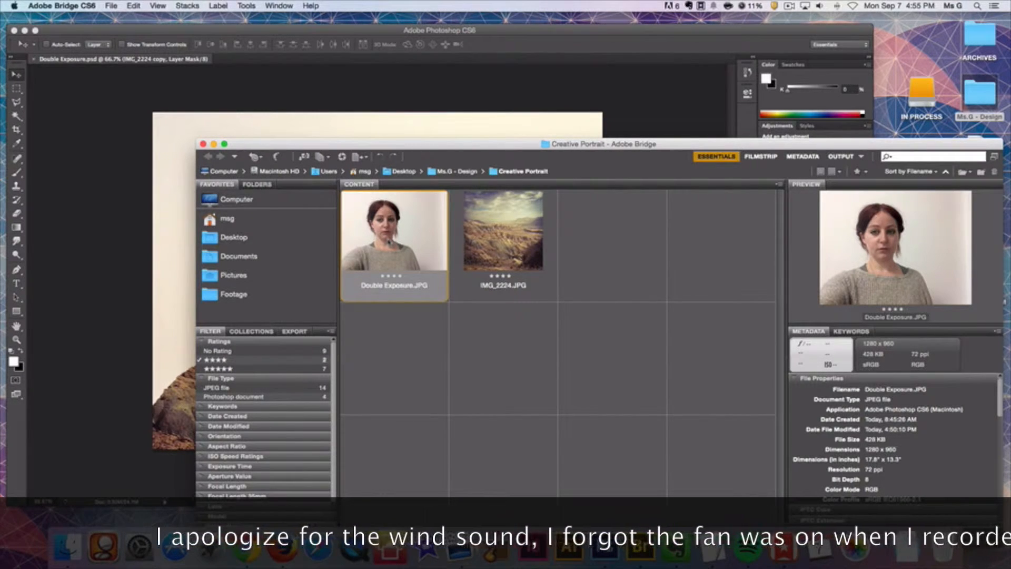
double_click(388, 242)
click(913, 144)
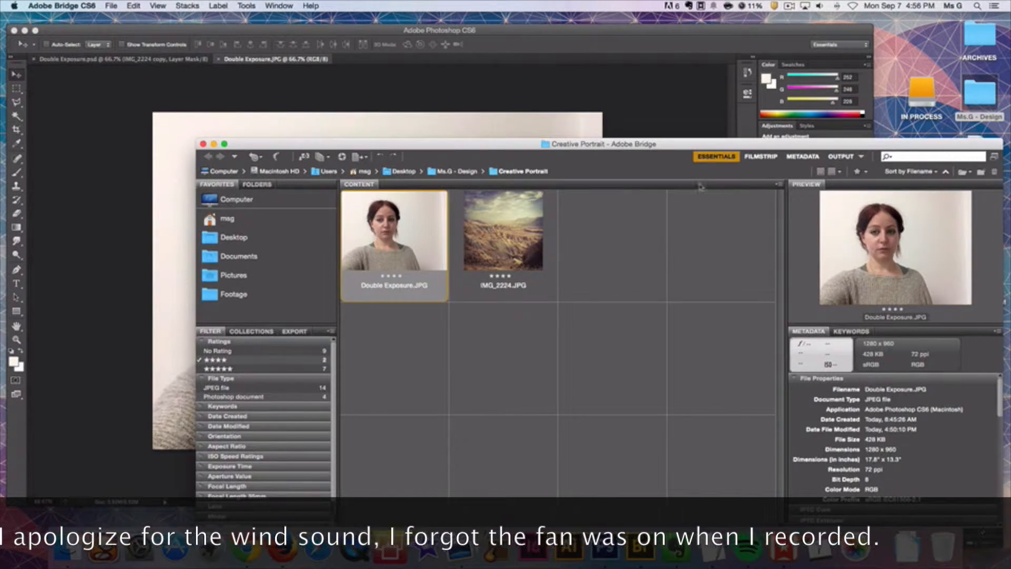
double_click(503, 231)
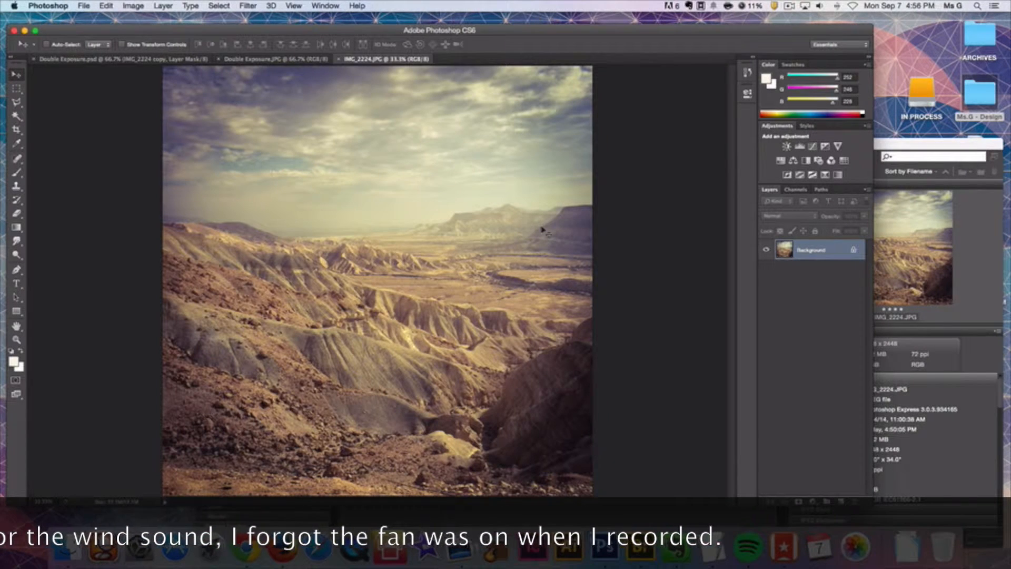
Review the open landscape photo and the finished Double Exposure.psd example.
click(271, 59)
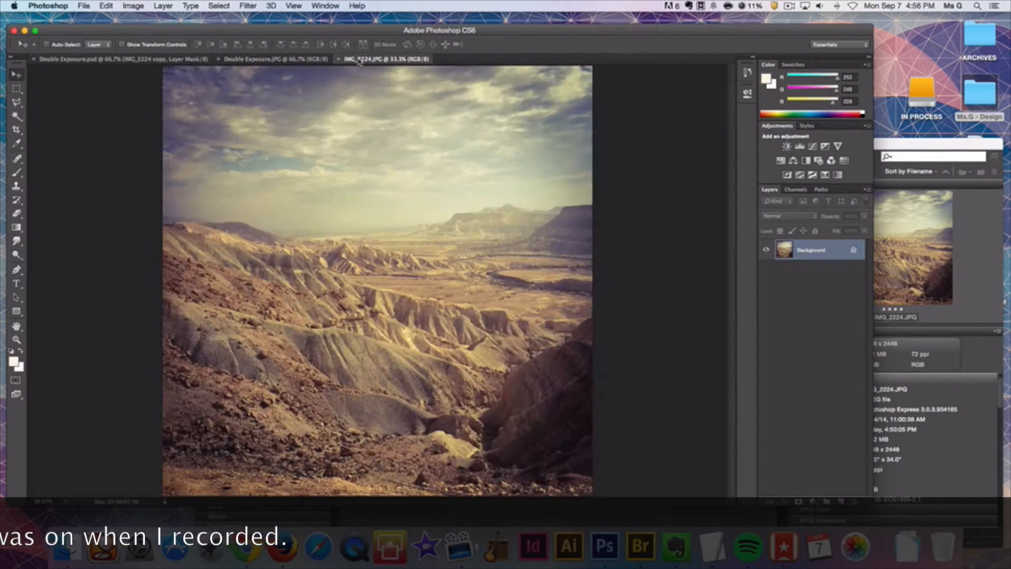
click(387, 59)
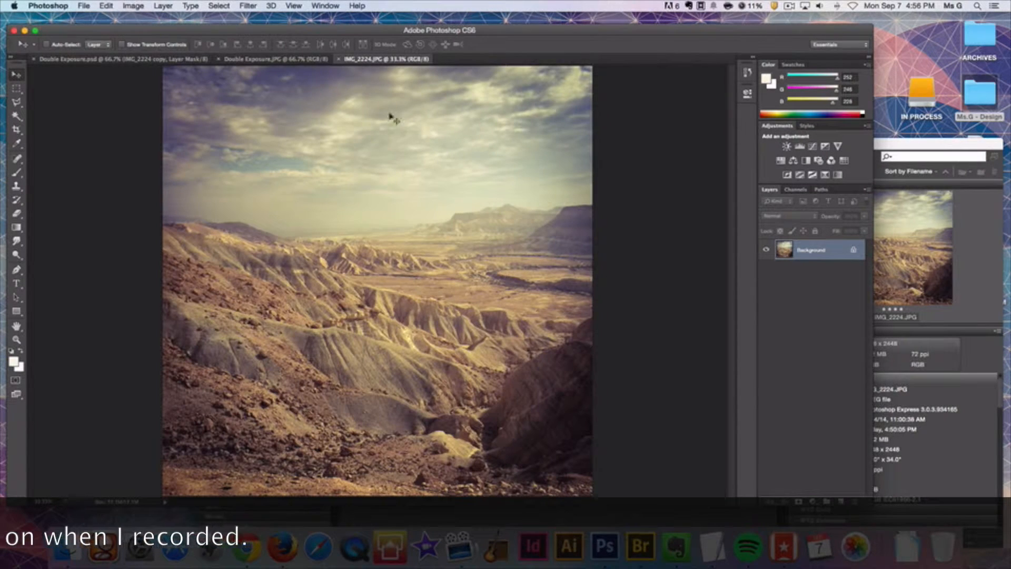
key(ctrl+Tab)
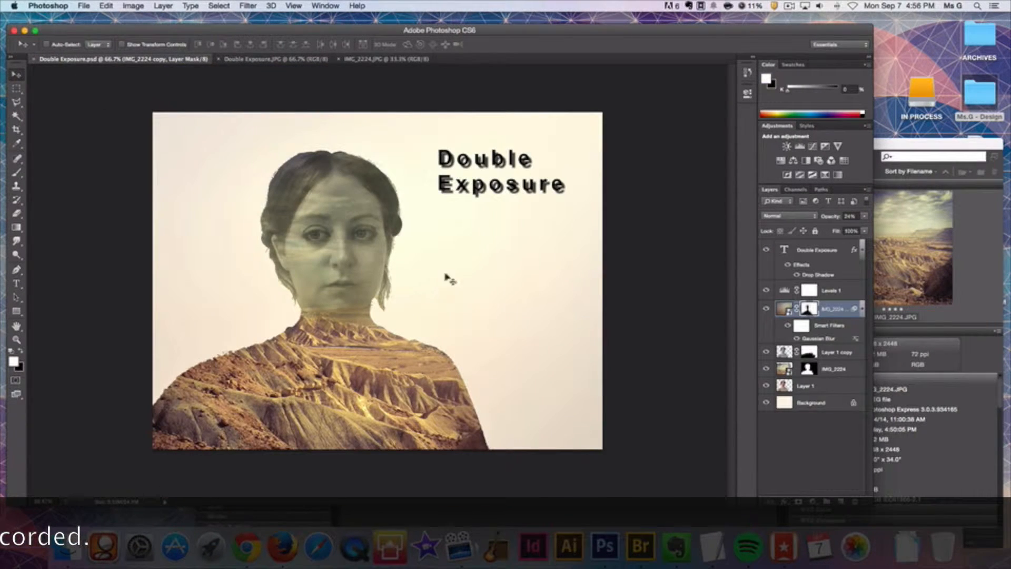
In Double Exposure.JPG, use the Clone Stamp to paint sampled light wall tones over the vertical wall edge beside the woman.
click(278, 59)
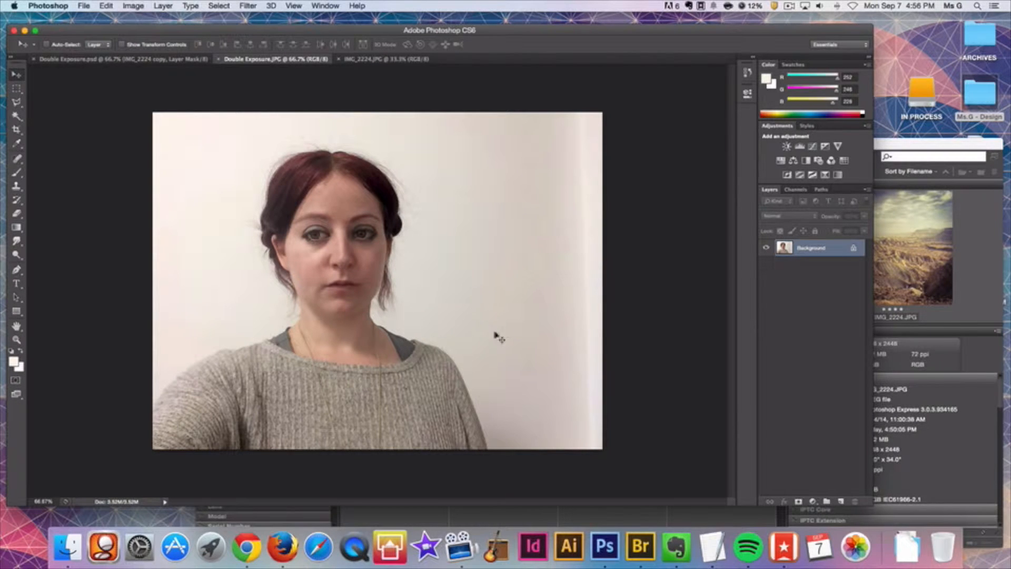
click(17, 186)
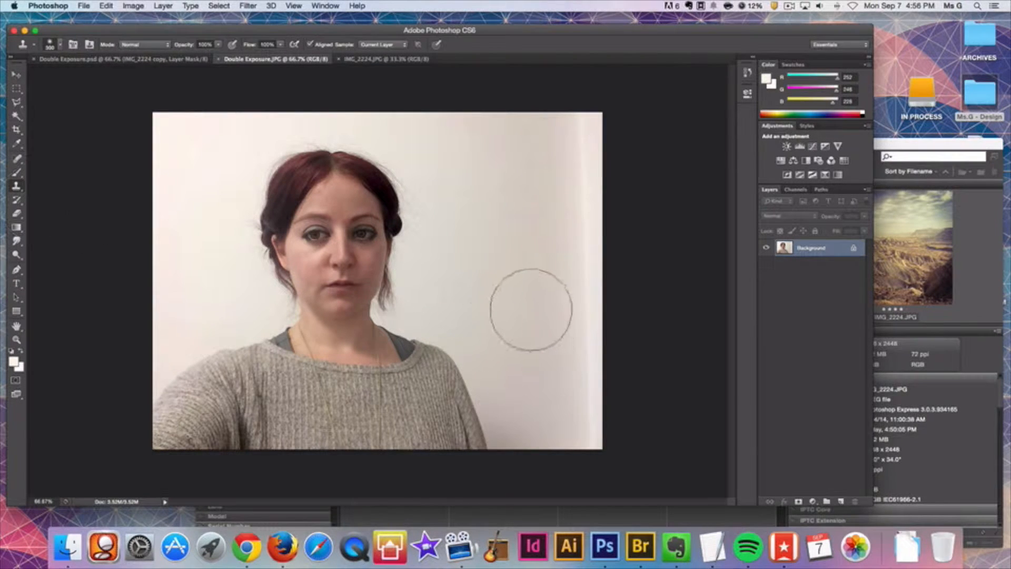
key(alt)
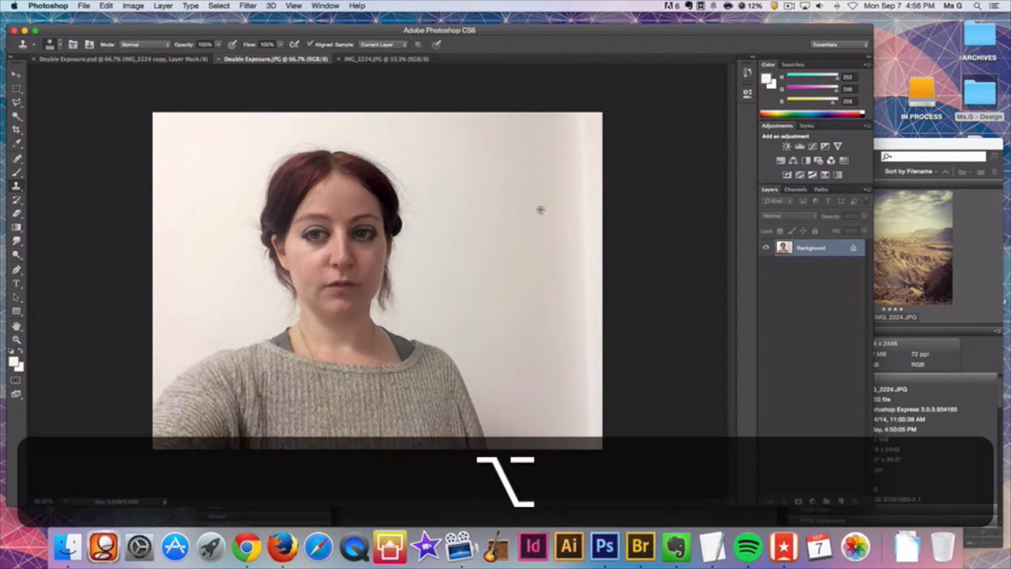
alt+click(591, 127)
drag(553, 123, 564, 237)
alt+click(590, 147)
drag(572, 132, 565, 245)
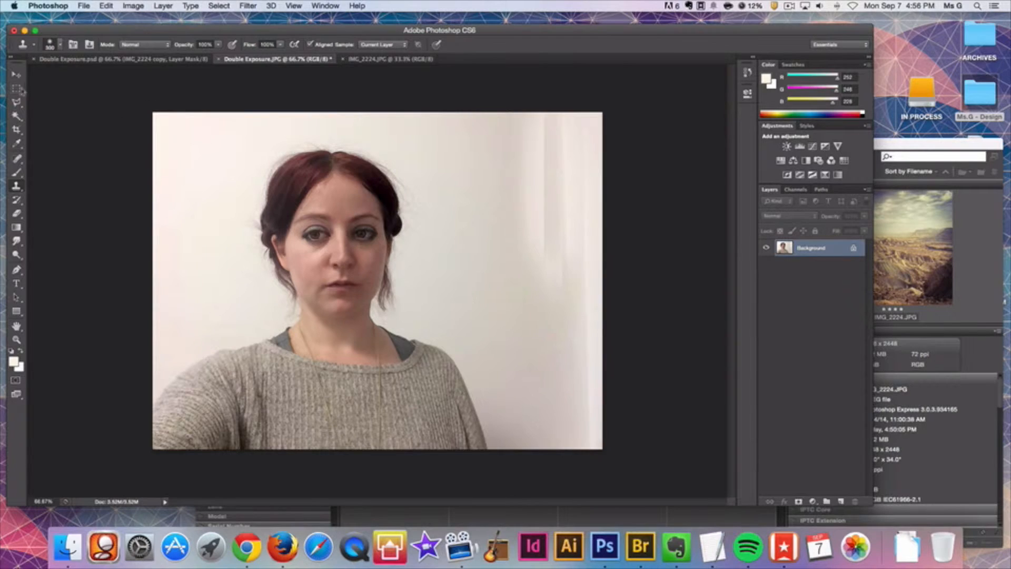
Brighten the wall around the woman with the Dodge tool, using the Highlights range at 100% exposure.
click(17, 75)
click(17, 255)
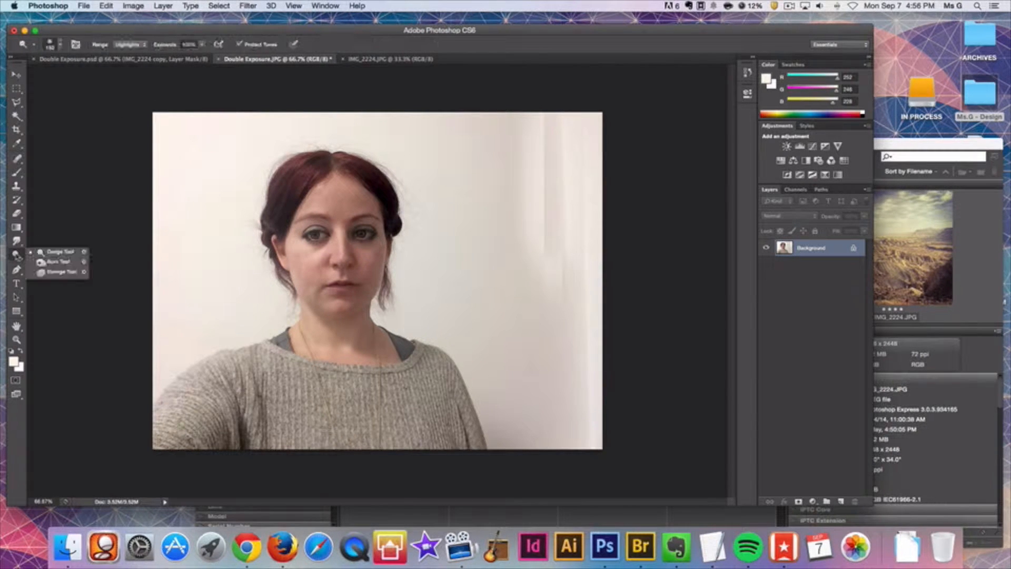
mouse_move(451, 158)
mouse_down()
mouse_move(516, 249)
mouse_move(496, 111)
mouse_move(549, 231)
mouse_move(559, 156)
mouse_move(584, 194)
mouse_move(584, 416)
mouse_up()
click(129, 44)
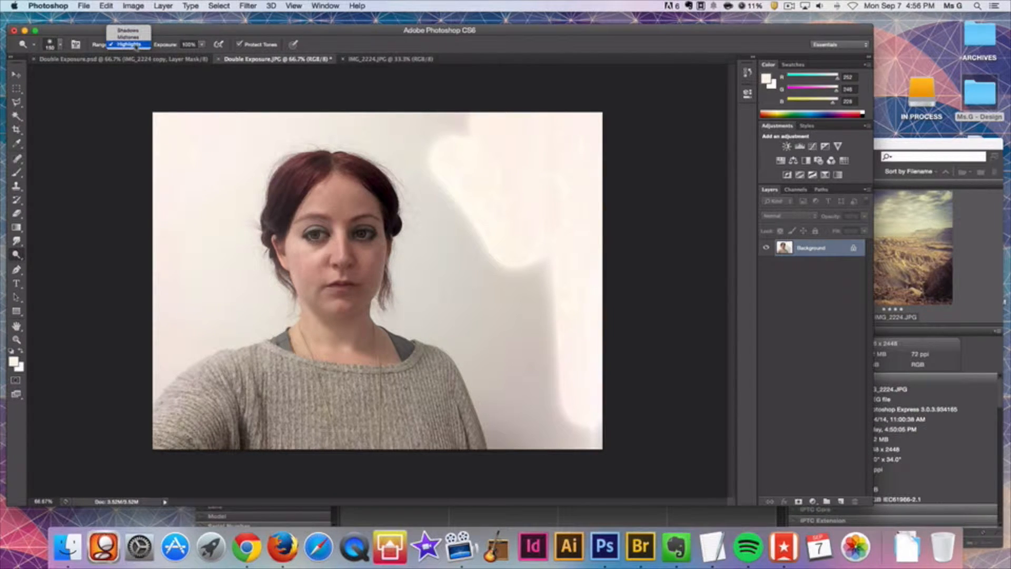
click(136, 45)
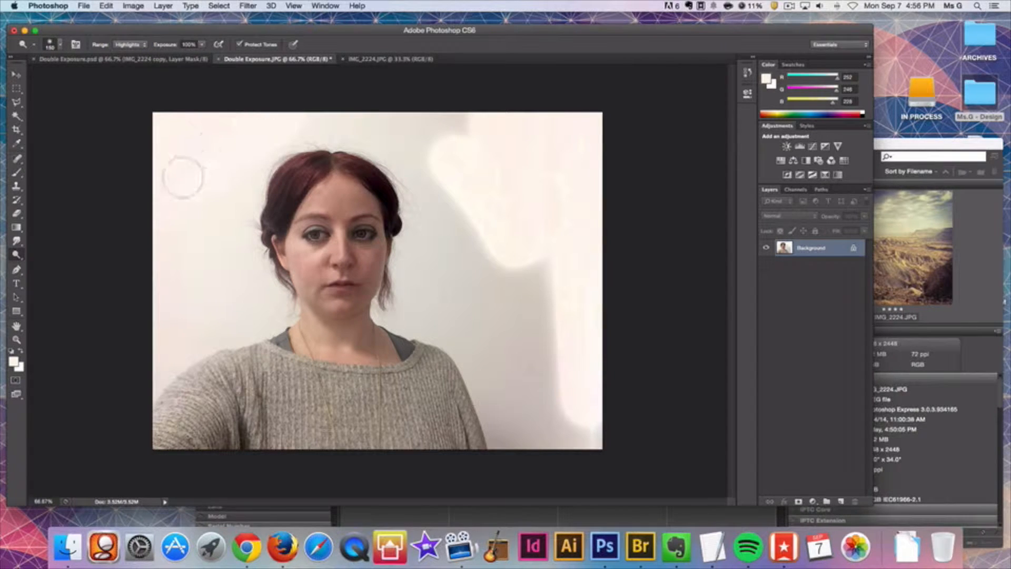
mouse_move(529, 266)
mouse_down()
mouse_move(573, 415)
mouse_move(535, 440)
mouse_move(508, 429)
mouse_move(508, 354)
mouse_move(524, 482)
mouse_up()
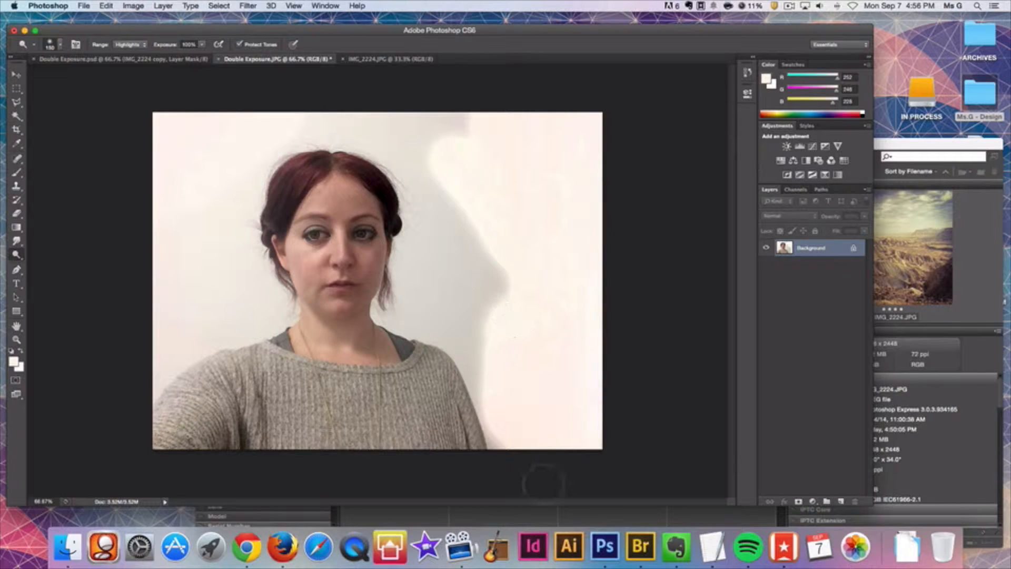
mouse_move(494, 397)
mouse_down()
mouse_move(486, 266)
mouse_move(512, 332)
mouse_move(464, 233)
mouse_move(475, 352)
mouse_move(445, 318)
mouse_move(396, 309)
mouse_move(433, 251)
mouse_move(401, 286)
mouse_move(427, 216)
mouse_move(408, 159)
mouse_move(435, 208)
mouse_move(440, 143)
mouse_move(456, 125)
mouse_move(183, 126)
mouse_move(370, 129)
mouse_move(381, 139)
mouse_move(323, 132)
mouse_move(260, 141)
mouse_move(224, 245)
mouse_move(183, 123)
mouse_move(153, 357)
mouse_move(251, 263)
mouse_move(257, 289)
mouse_up()
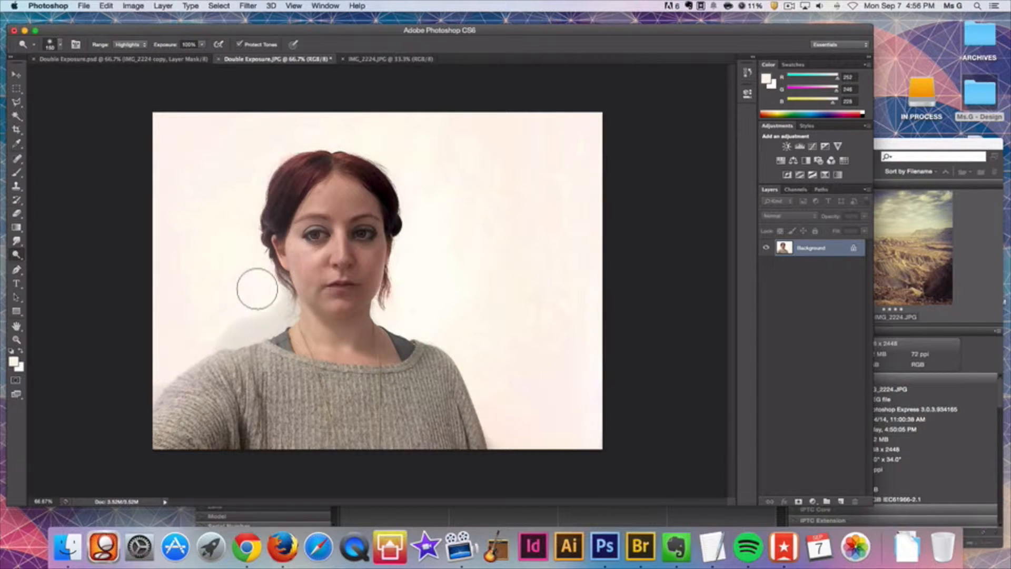
Reduce the Dodge brush to size 60 and lighten the remaining wall shadow between the woman's hair and shoulder.
key(bracketleft)
key(bracketleft)
key(bracketleft)
key(bracketleft)
key(bracketleft)
key(bracketleft)
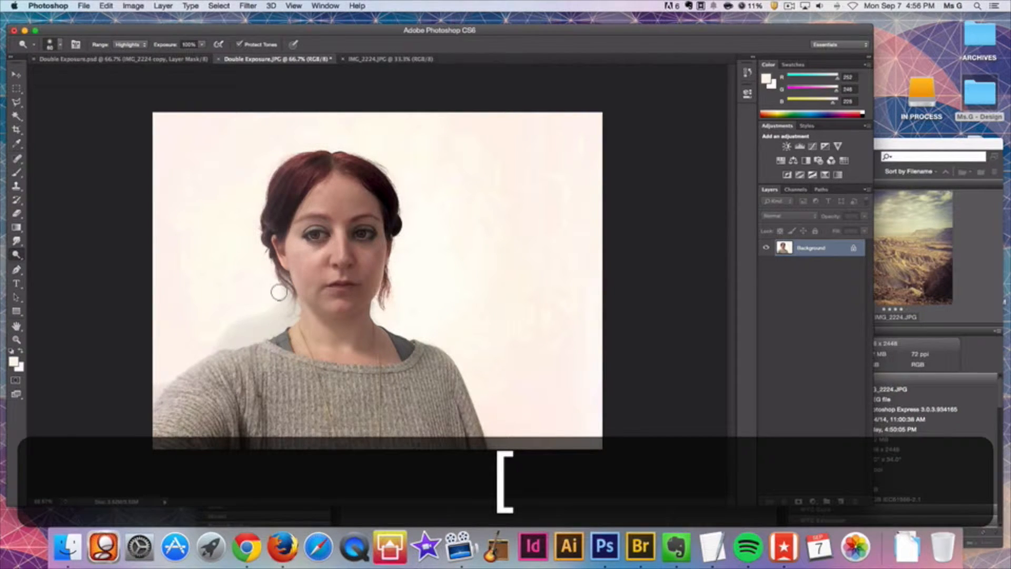
mouse_move(286, 311)
mouse_down()
mouse_move(271, 331)
mouse_move(184, 352)
mouse_move(152, 392)
mouse_up()
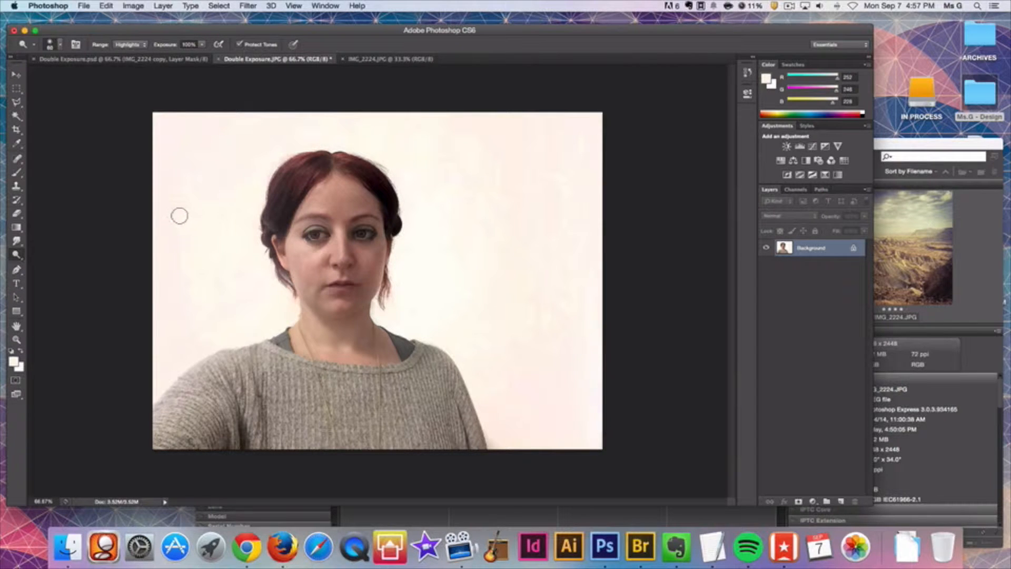
Select the whole wall background with the Magic Wand at tolerance 20, adding the missed patches along the sweater and hair.
click(18, 116)
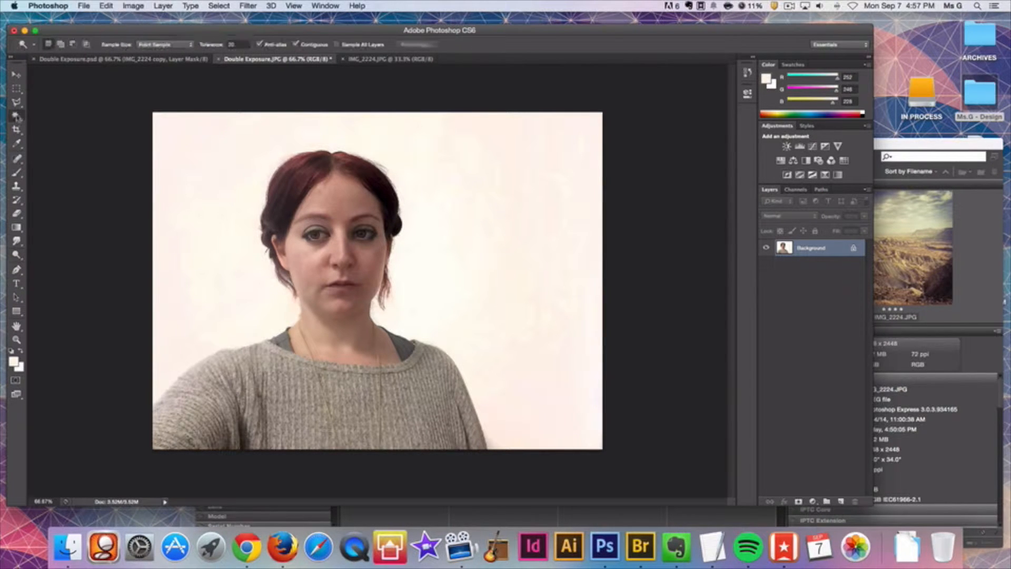
click(17, 101)
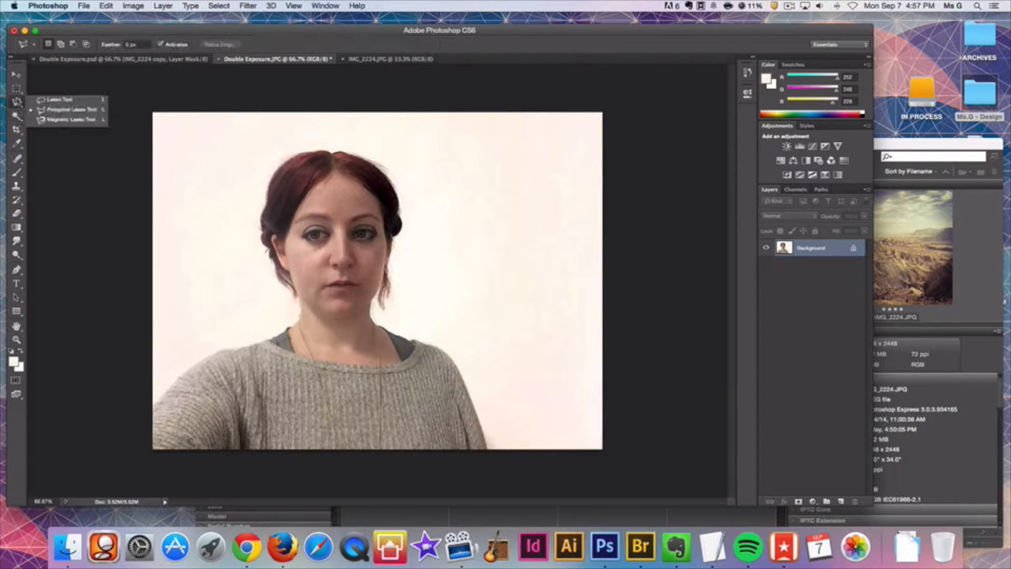
click(17, 101)
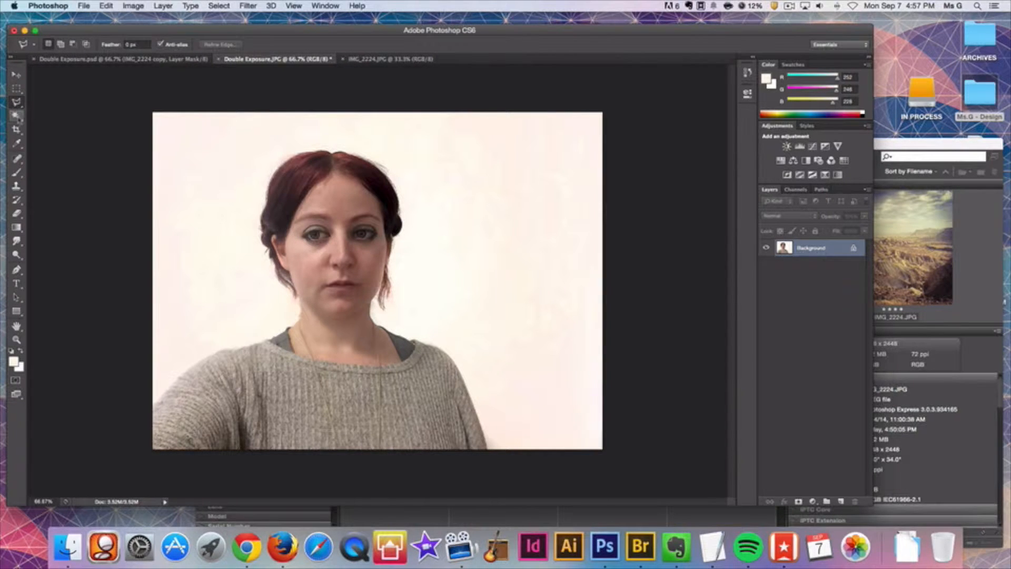
click(18, 115)
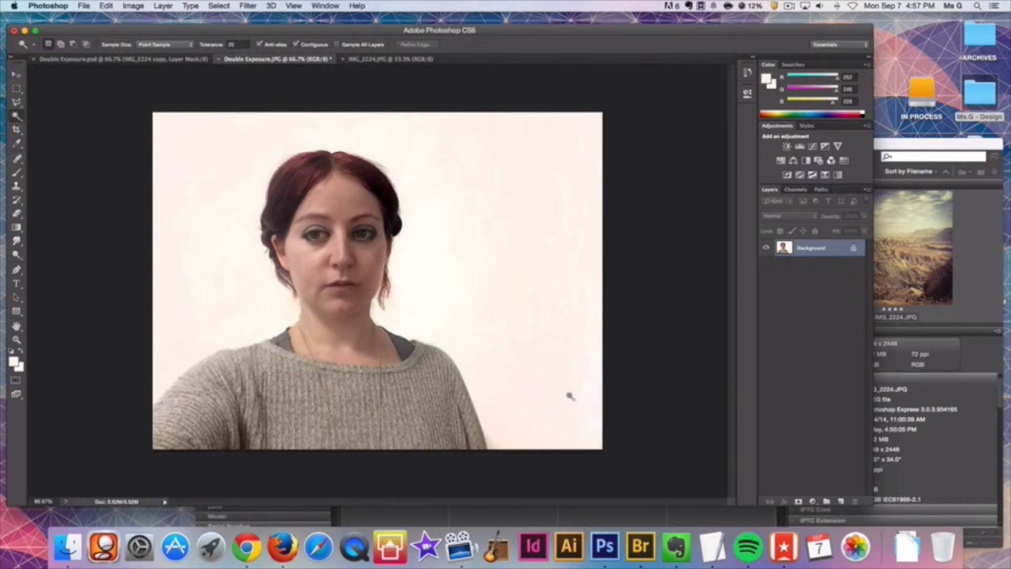
click(194, 168)
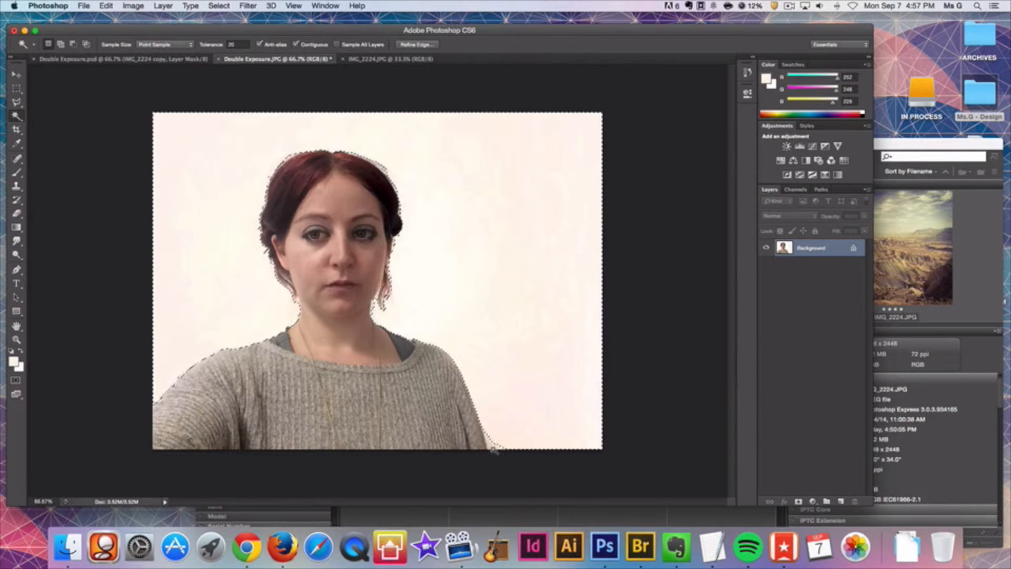
key(shift)
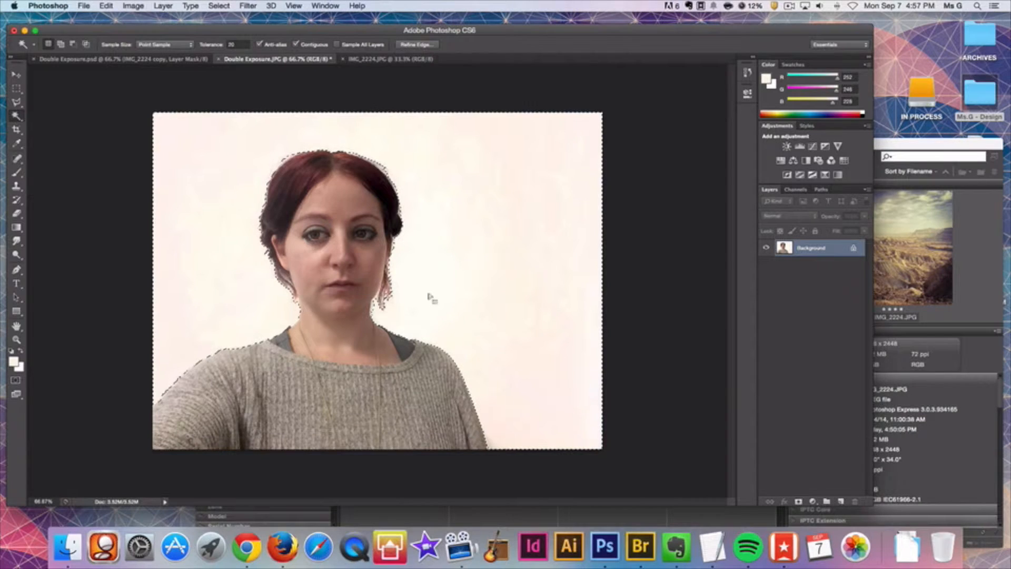
shift+click(375, 309)
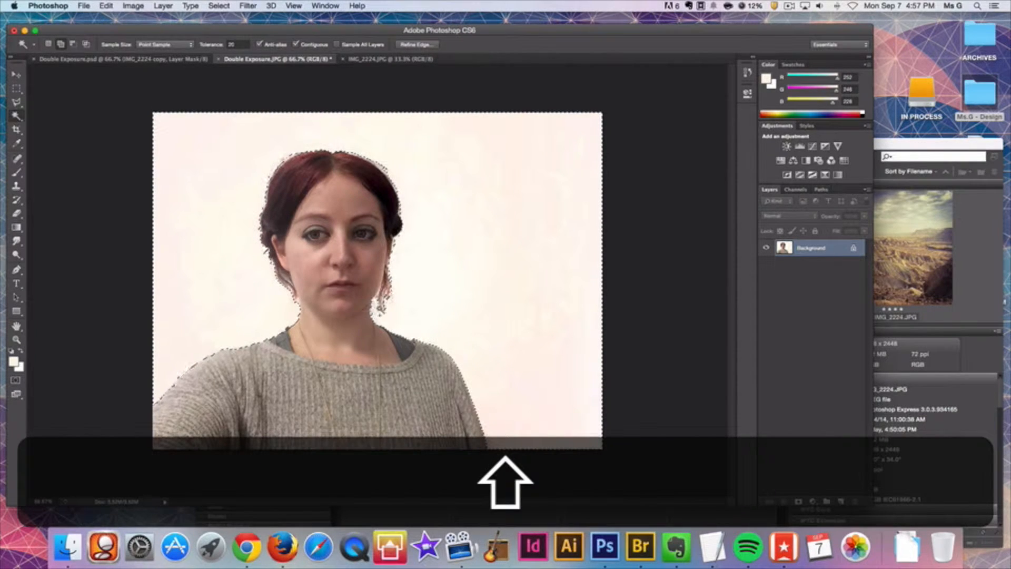
key(alt+shift)
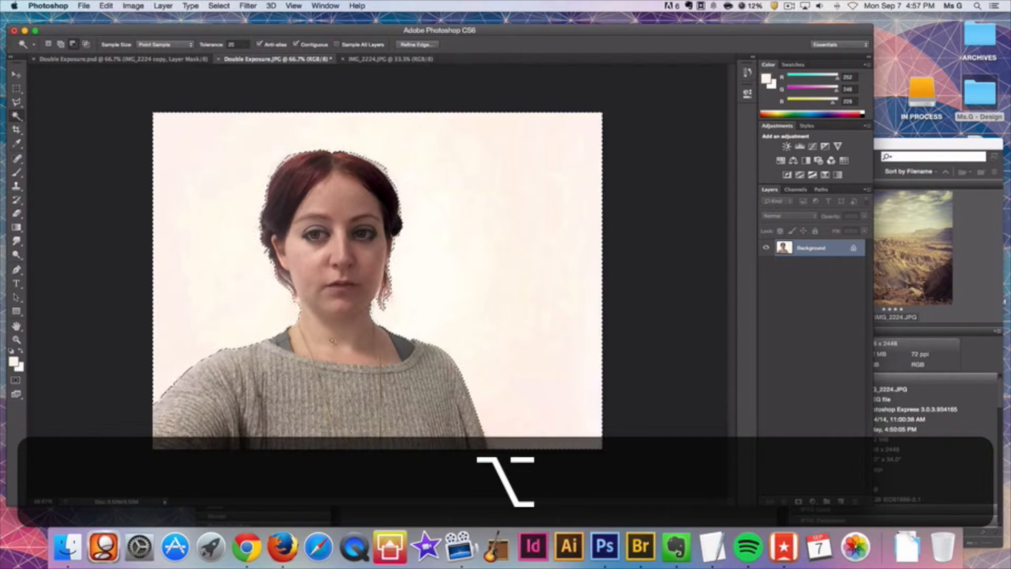
Invert the selection to the woman and copy and paste her onto a new layer.
click(219, 6)
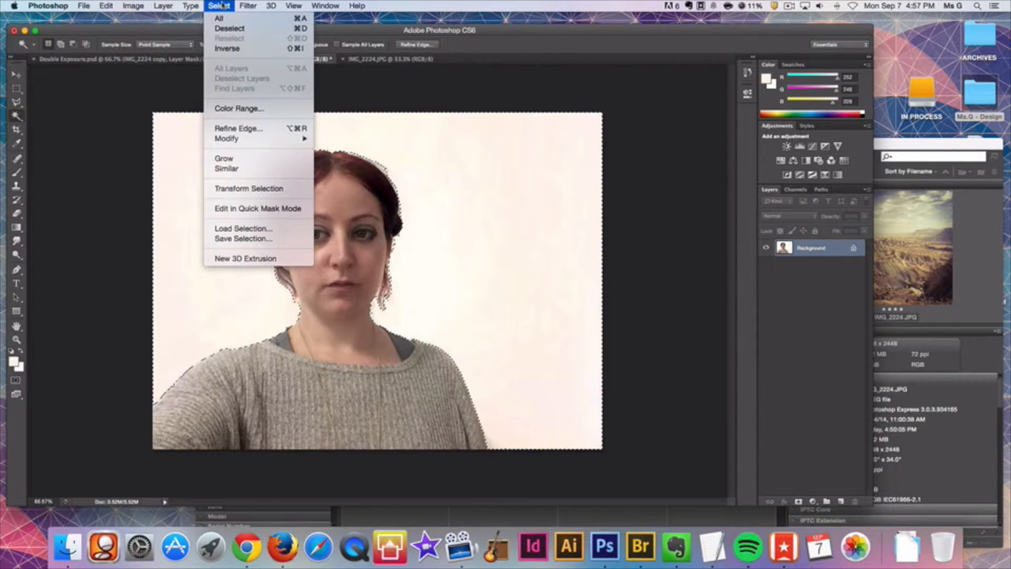
click(227, 48)
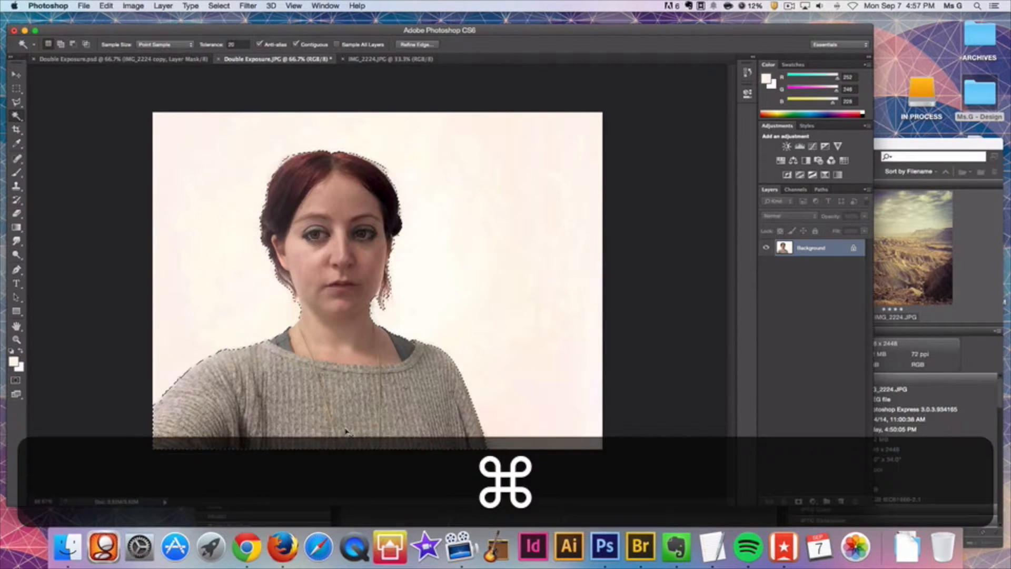
key(super+c)
key(super+v)
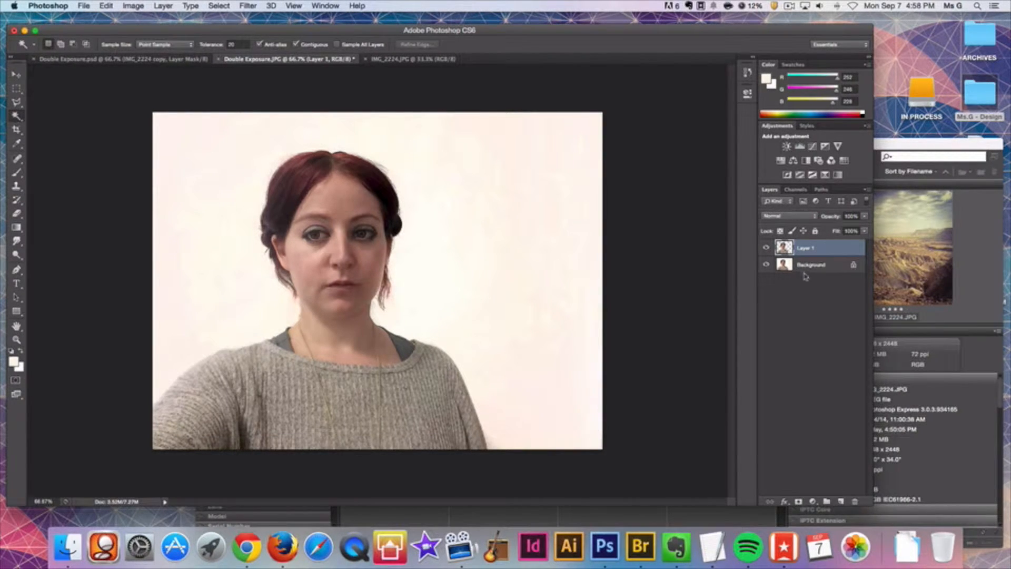
Fill the Background layer with White.
click(793, 269)
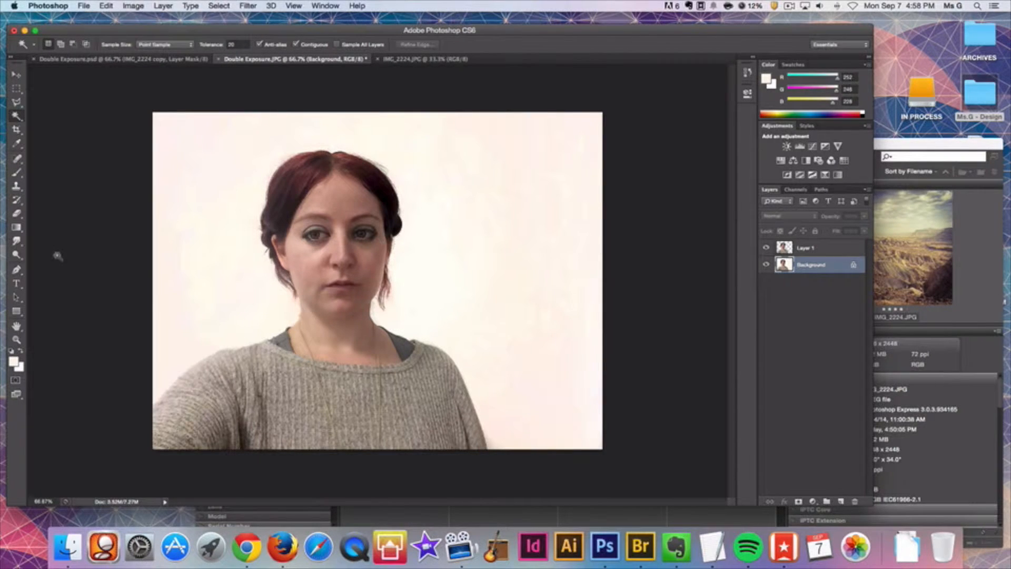
click(112, 5)
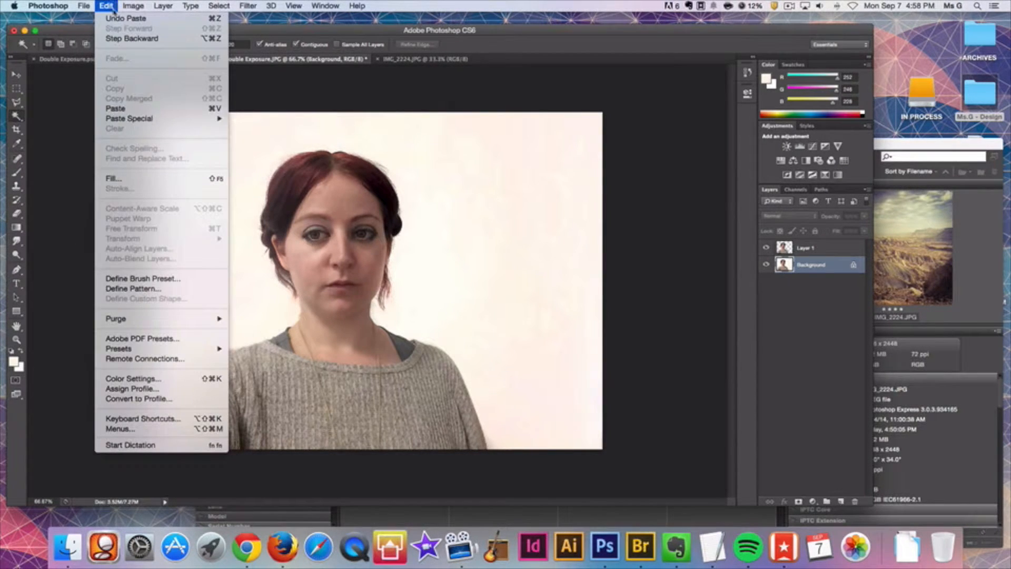
click(128, 178)
click(487, 217)
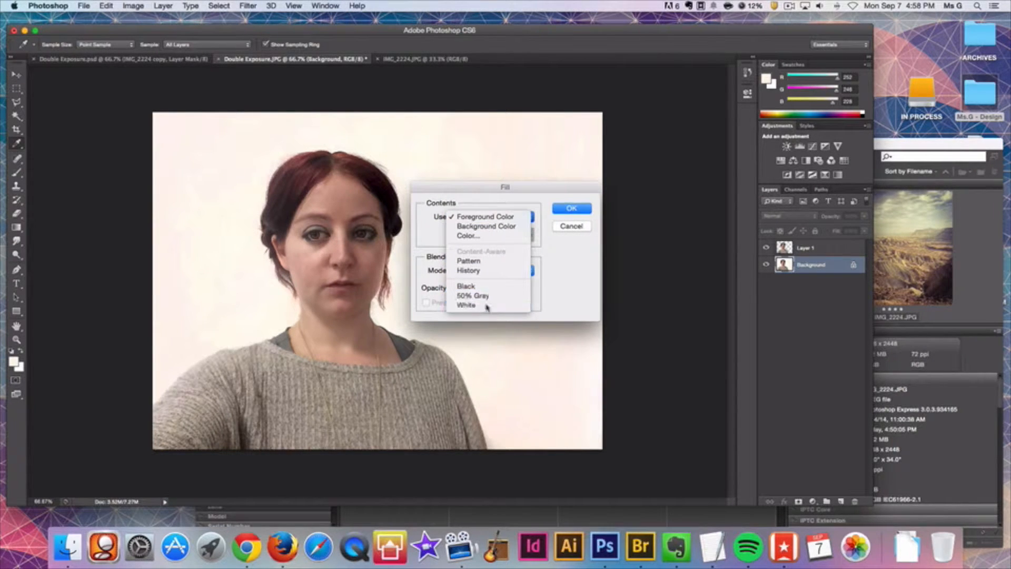
click(467, 305)
click(571, 208)
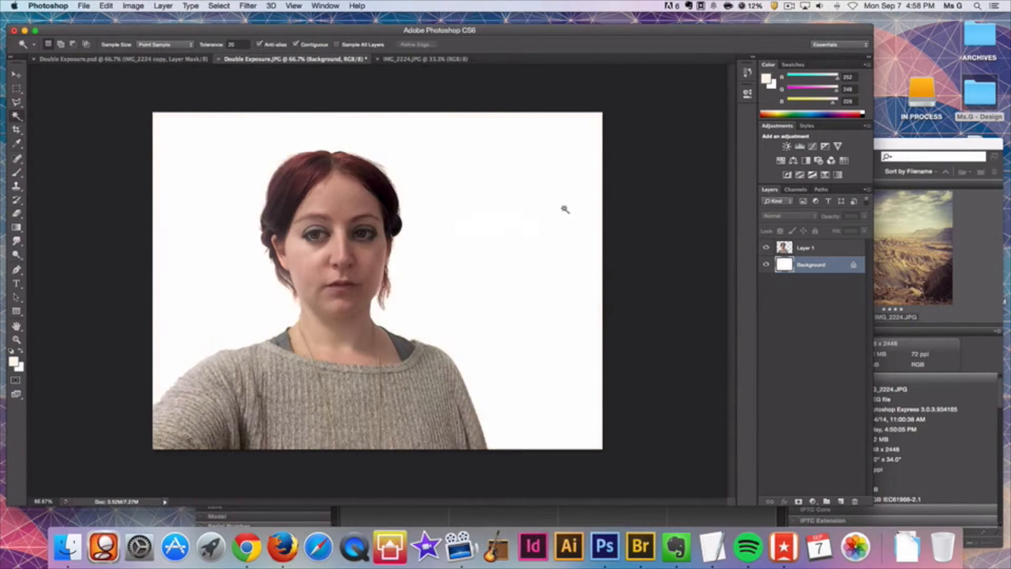
Toggle the visibility of Layer 1 to check the cut-out against the background.
click(766, 248)
click(766, 249)
click(767, 248)
click(766, 249)
Save the document in Photoshop format as Ms G Double Exposure 2.psd with Maximize Compatibility on.
click(84, 7)
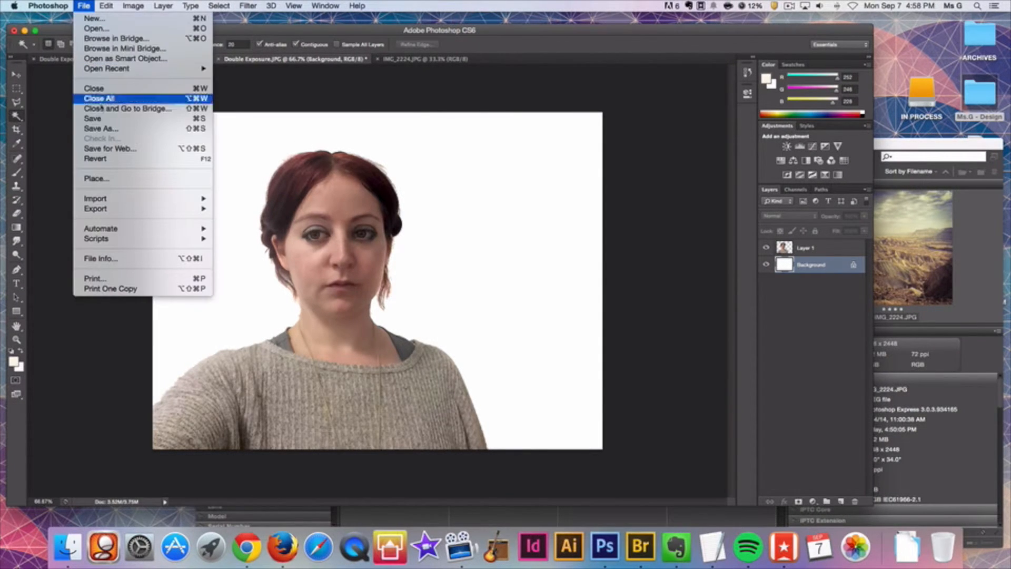
click(162, 142)
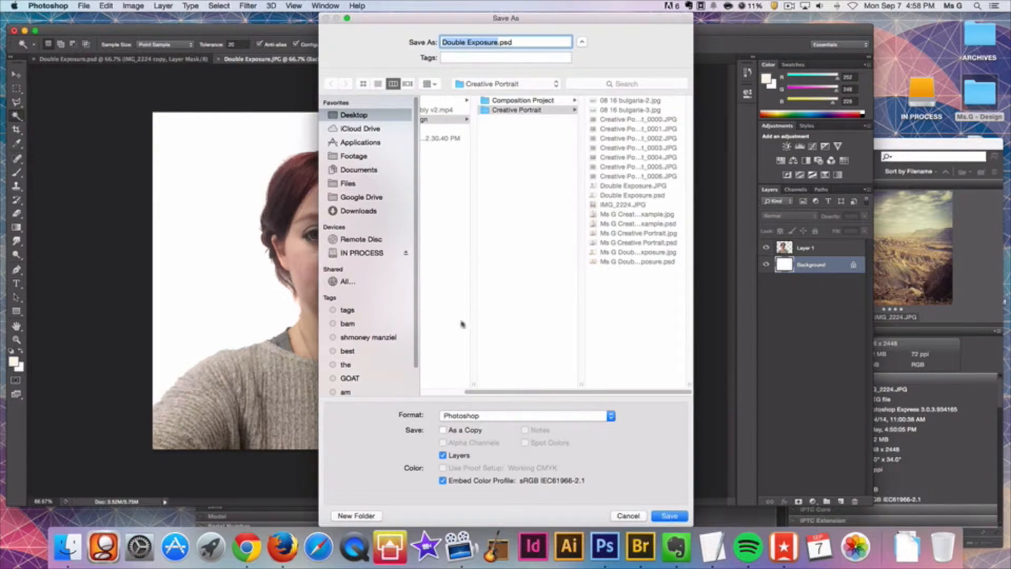
click(445, 43)
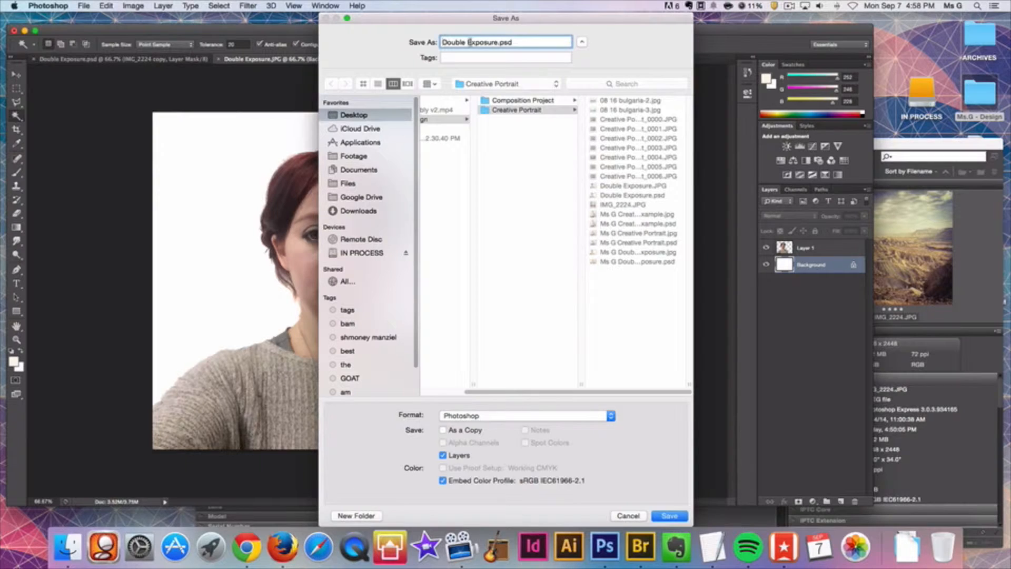
text(Ms G)
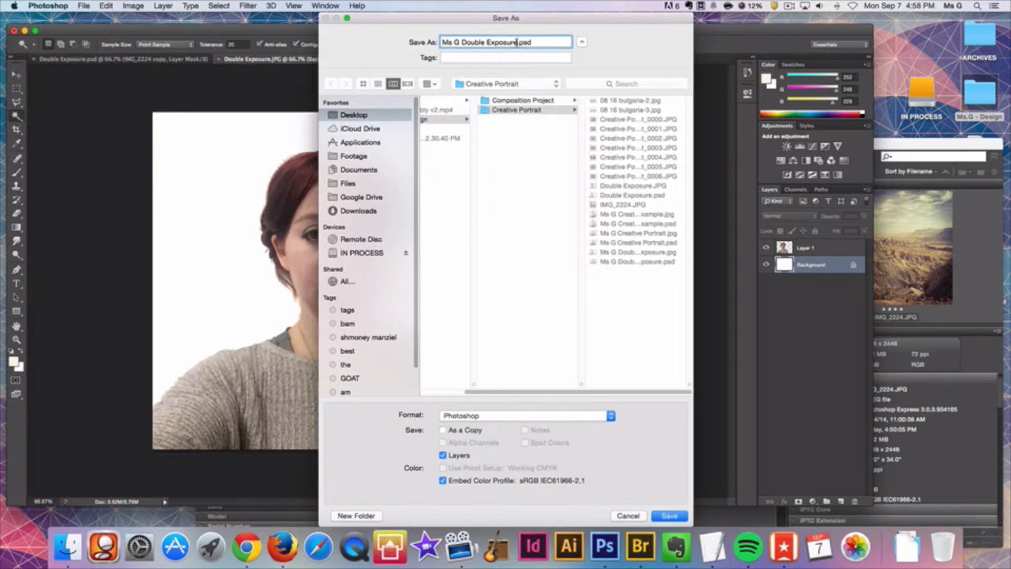
text(2)
click(669, 516)
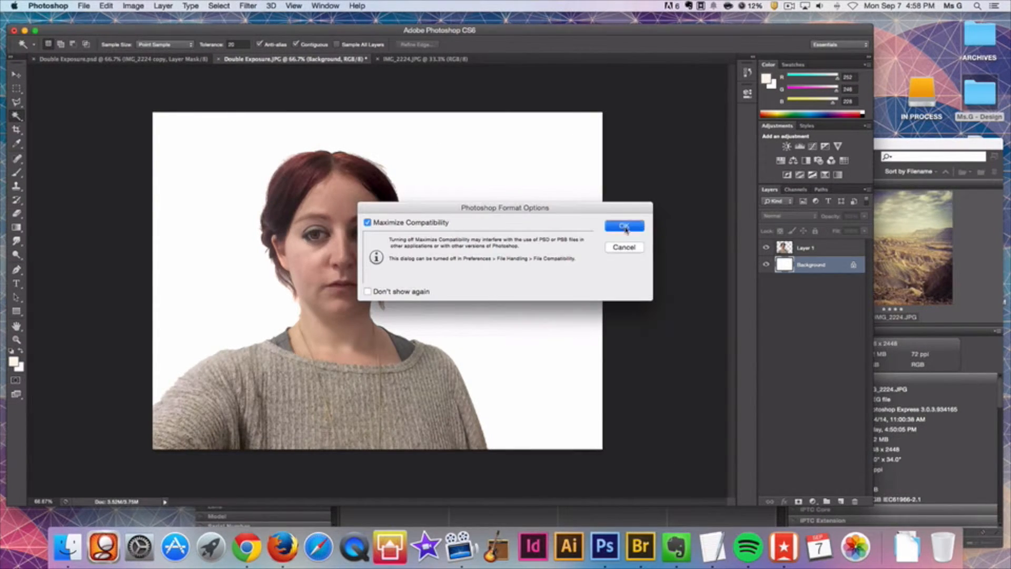
click(625, 228)
Copy the entire desert image from IMG_2224.JPG into the portrait document and place its layer above Layer 1.
click(17, 75)
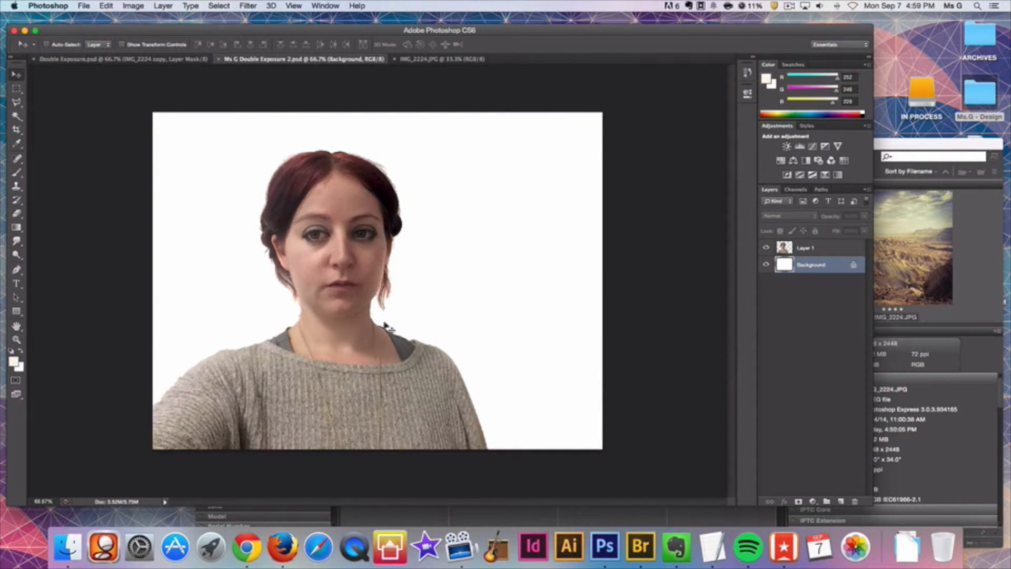
click(421, 59)
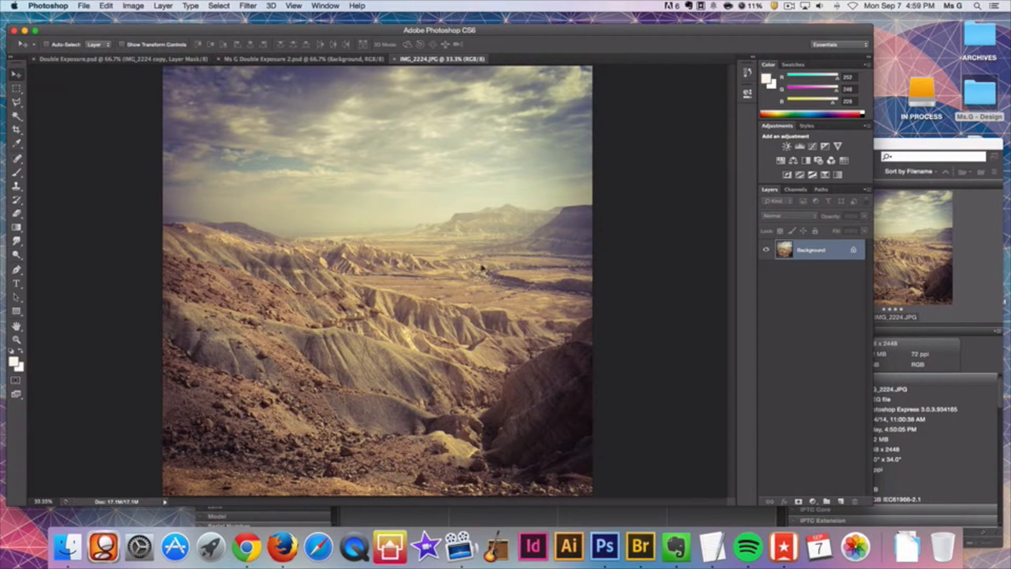
key(super+a)
key(super+c)
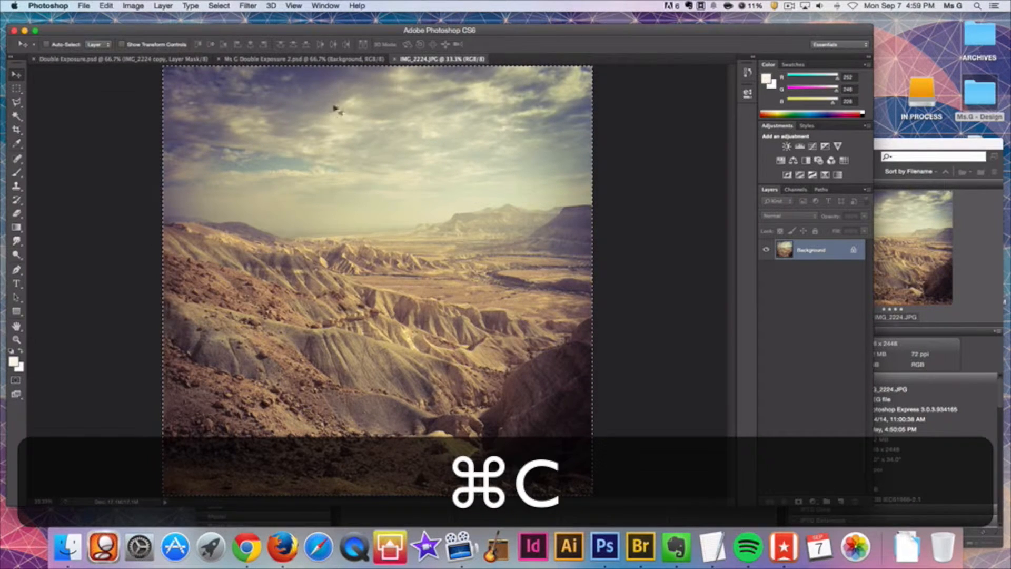
click(315, 59)
key(super+v)
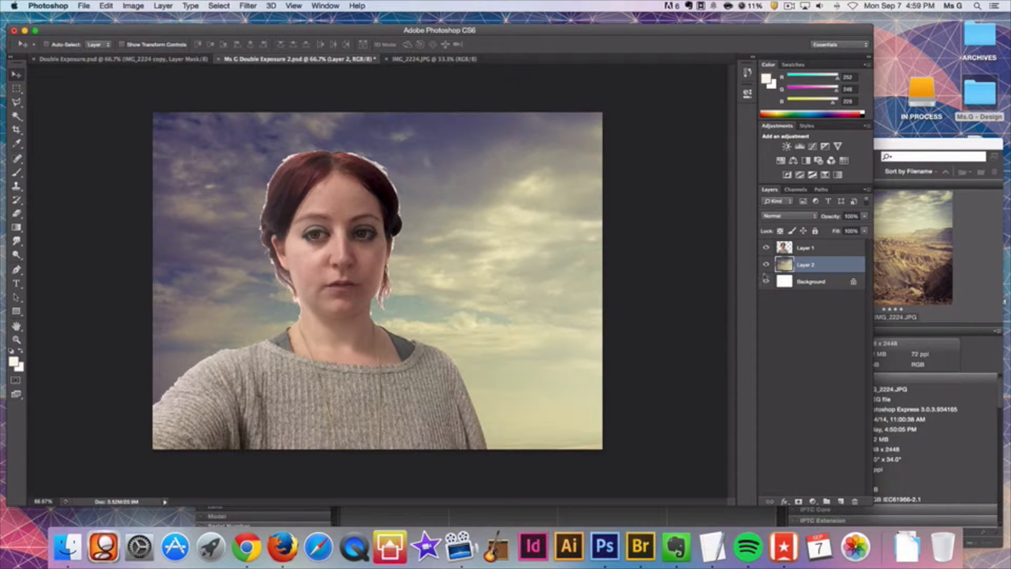
drag(811, 269, 808, 246)
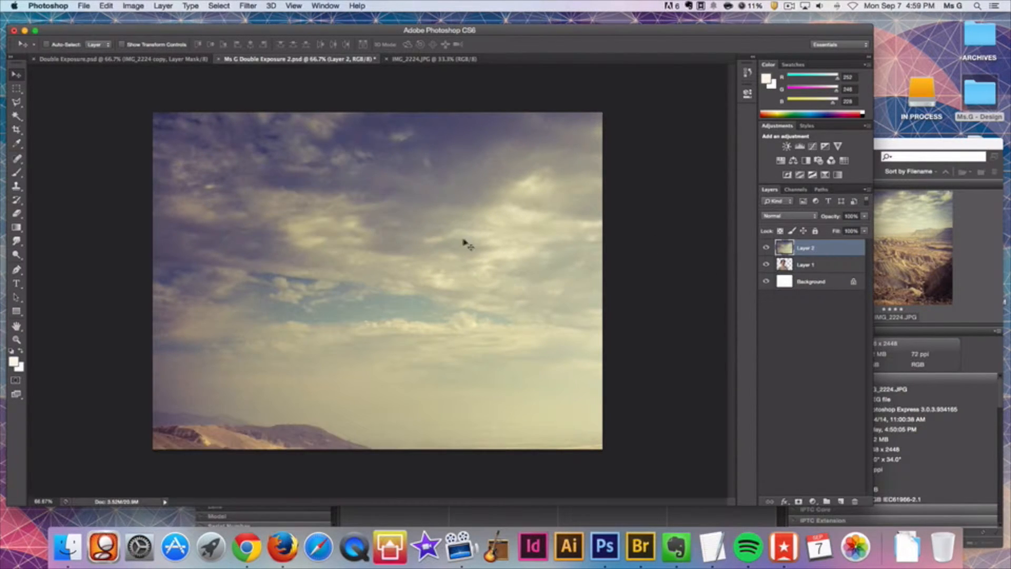
Scale down the desert landscape with Free Transform and reposition it so hills and sky cover the whole canvas.
key(super+minus)
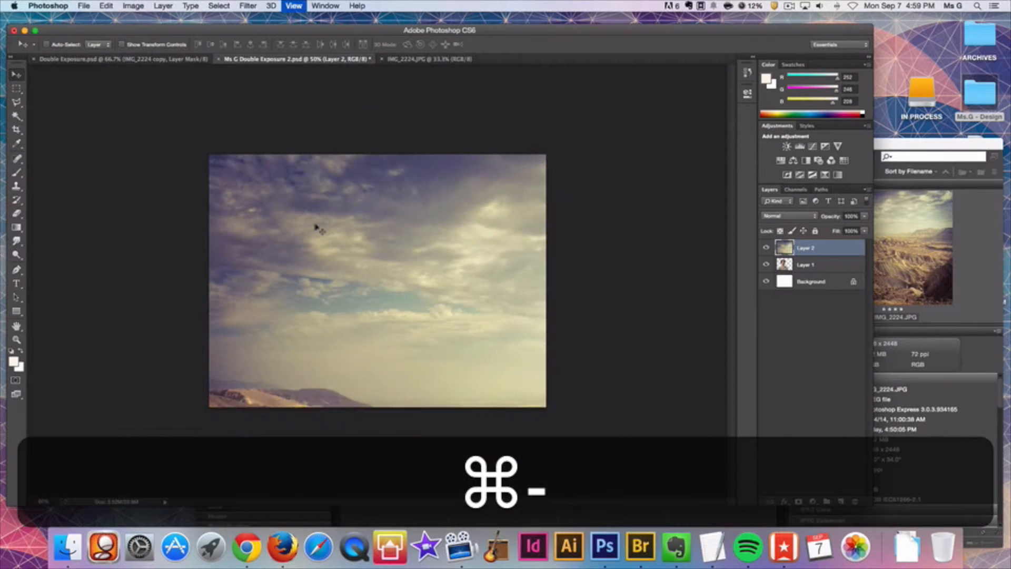
key(super+minus)
key(super+t)
drag(458, 323, 353, 236)
drag(594, 114, 526, 173)
drag(442, 268, 475, 220)
mouse_move(446, 251)
mouse_down()
mouse_move(437, 234)
mouse_move(431, 242)
mouse_up()
key(Return)
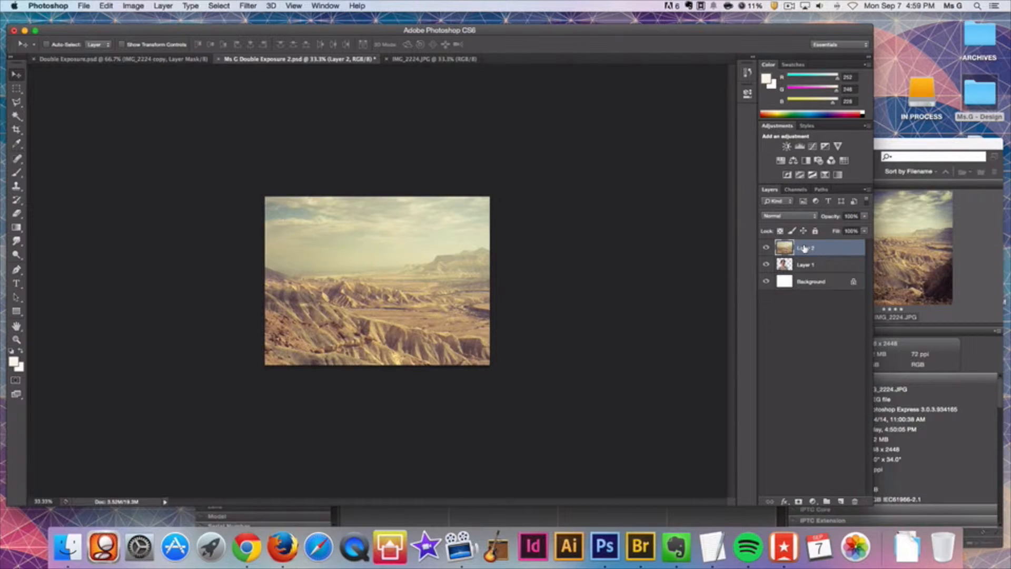
click(125, 59)
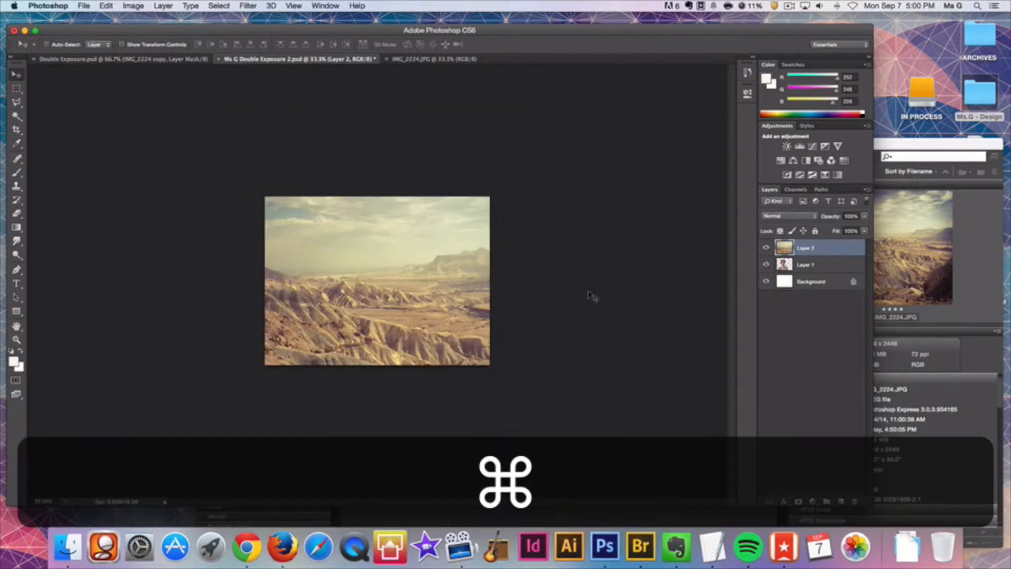
key(super+0)
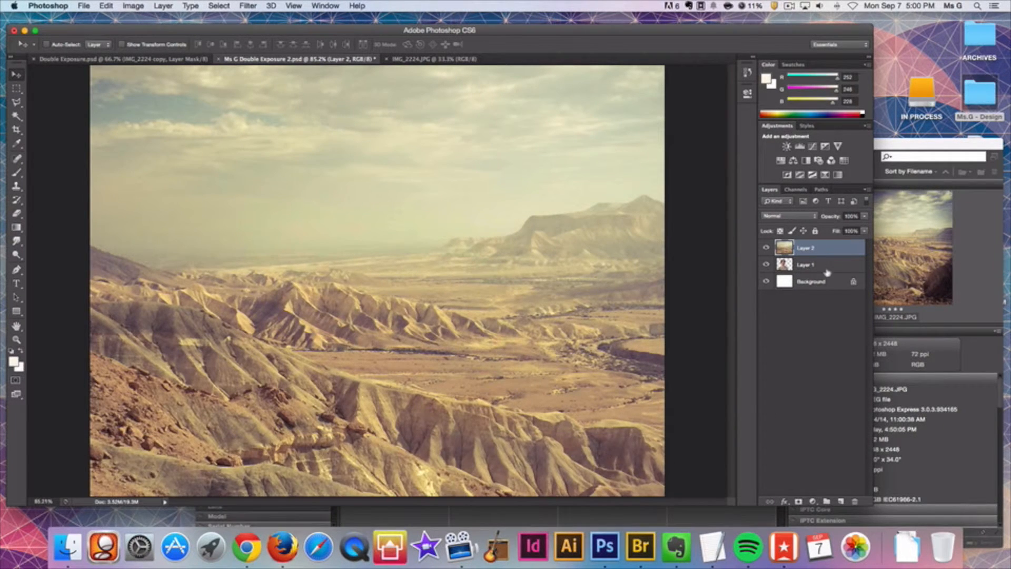
super+click(785, 265)
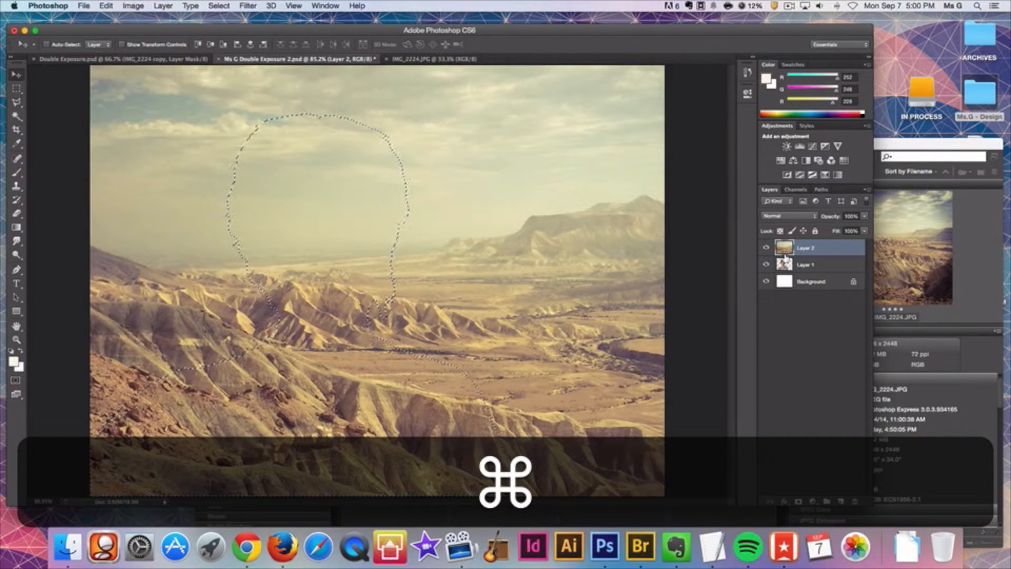
super+click(807, 265)
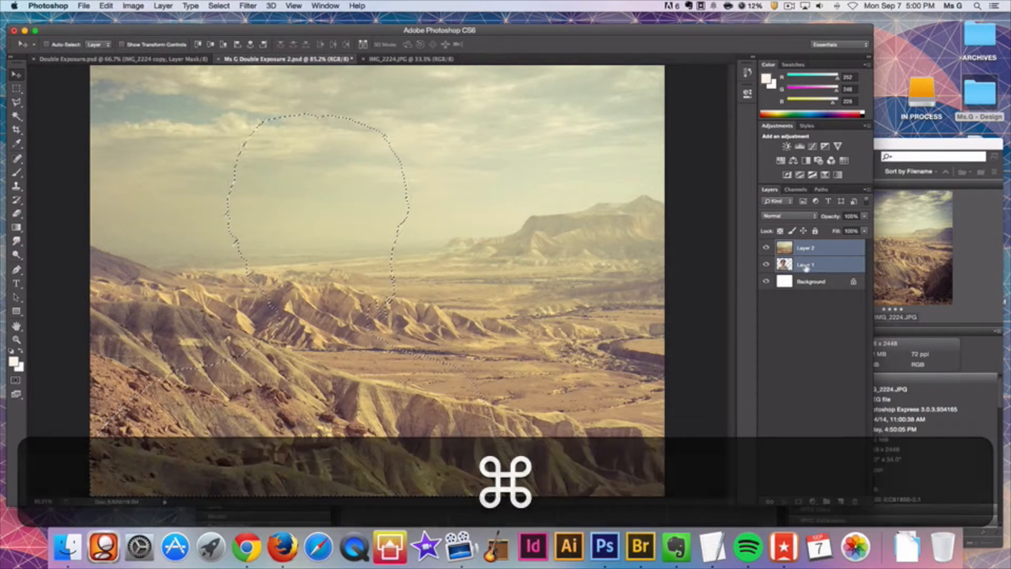
click(804, 319)
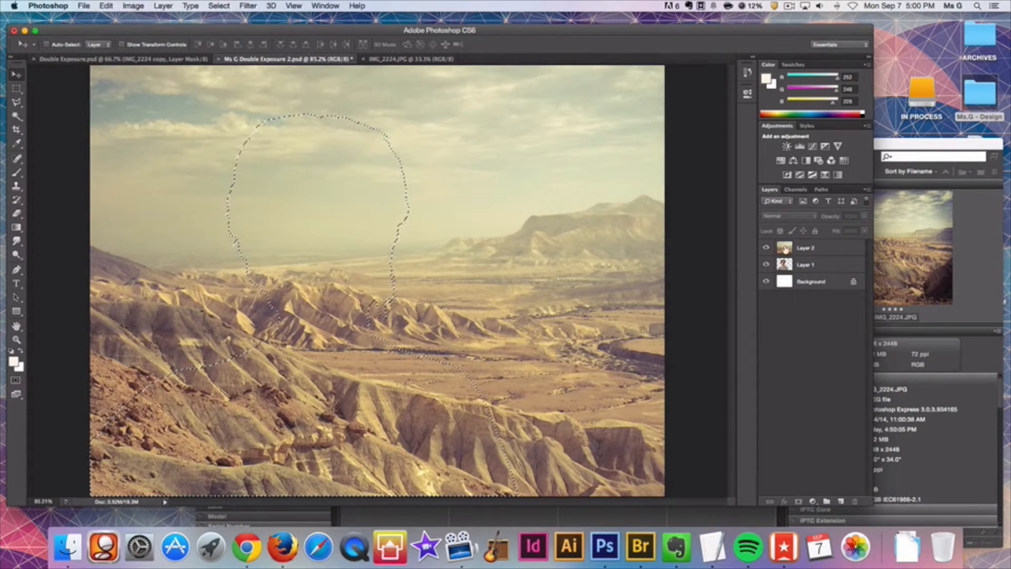
key(super)
key(super+d)
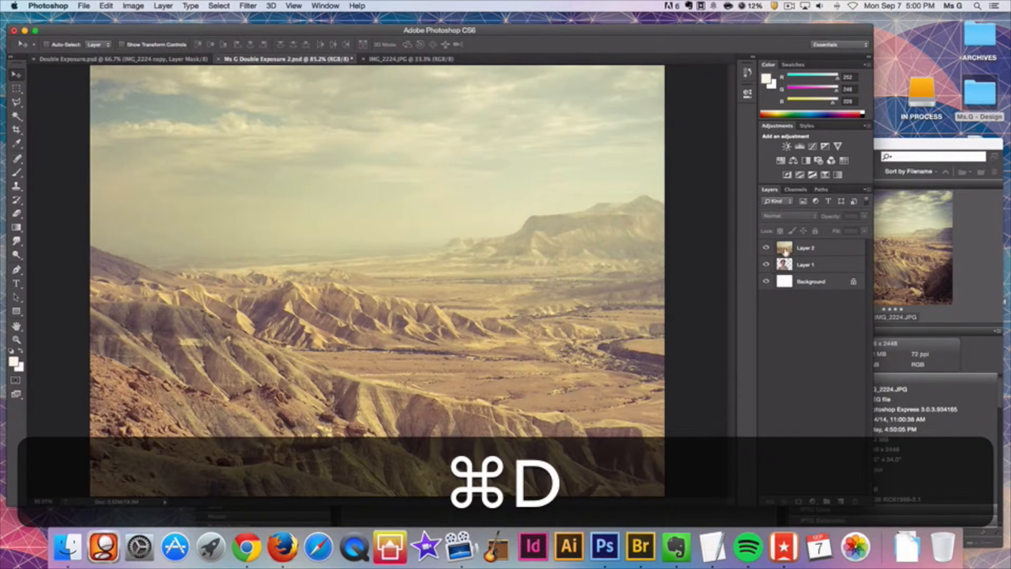
Load the woman's outline from Layer 1 as a selection and add it as a layer mask on Layer 2.
click(784, 250)
key(super)
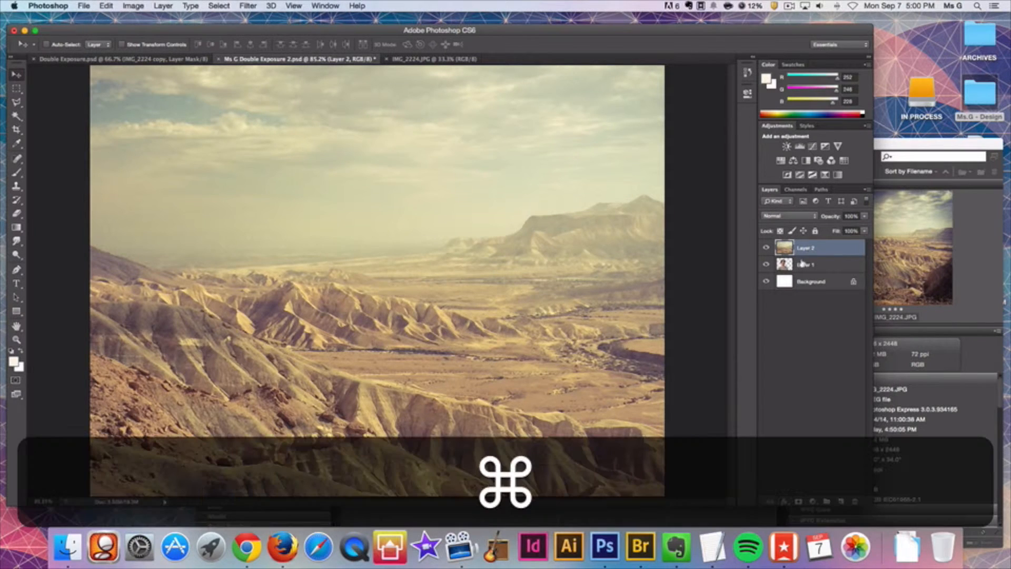
super+click(785, 265)
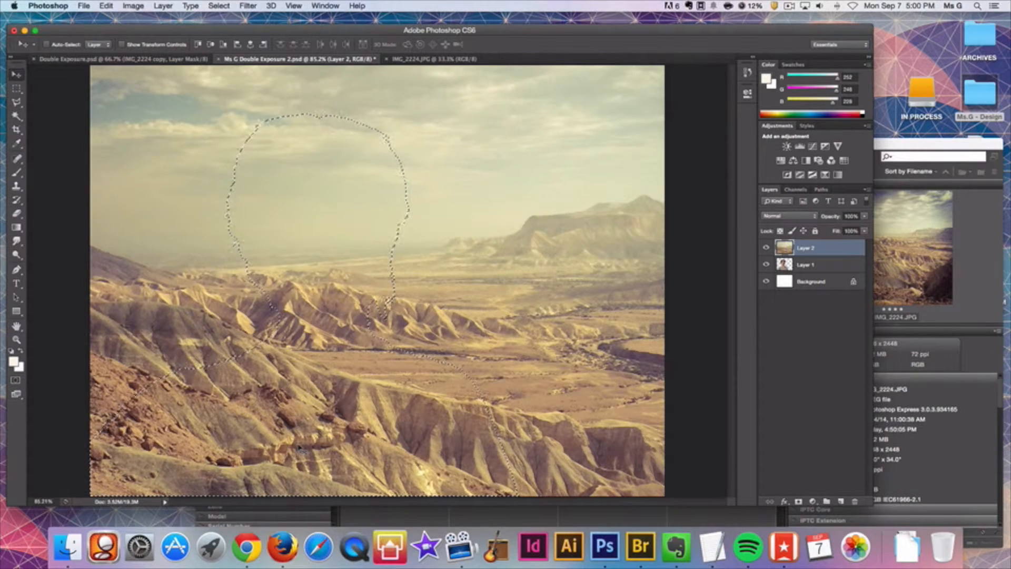
click(799, 502)
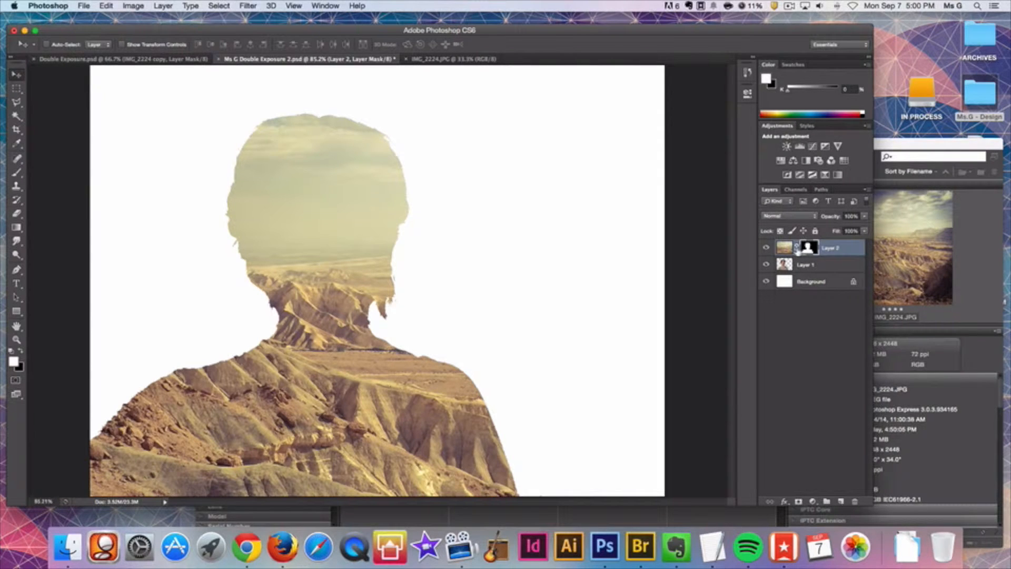
Unlink Layer 2's landscape from its mask and shift the landscape upward inside the woman's silhouette.
click(782, 252)
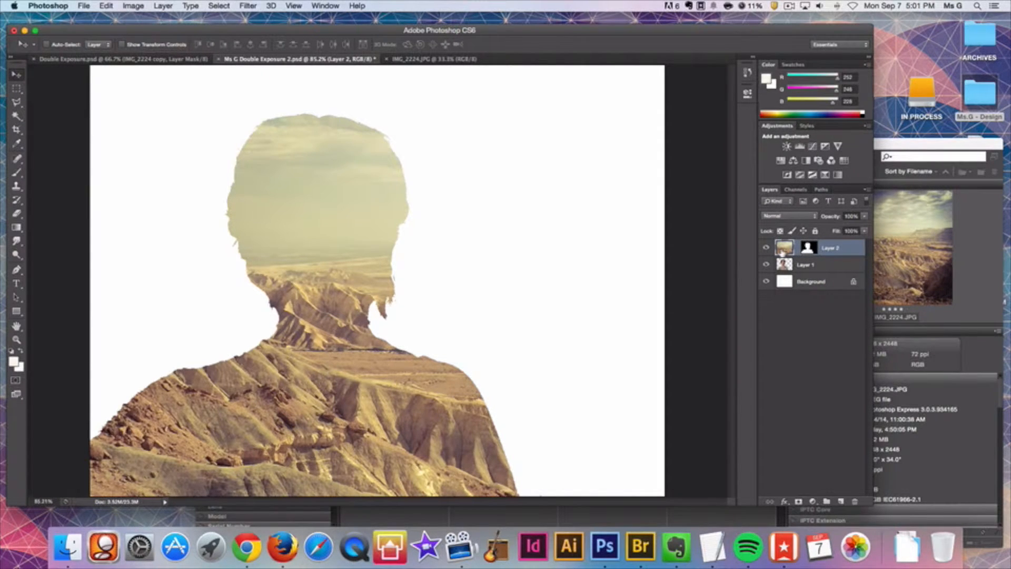
drag(392, 420, 435, 368)
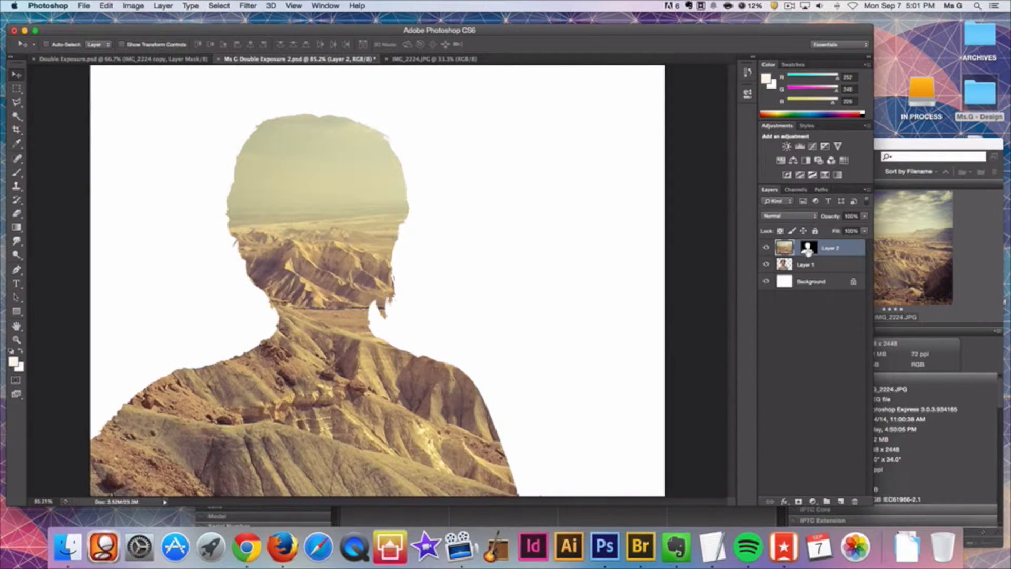
drag(400, 393, 351, 394)
key(super+z)
mouse_move(357, 395)
mouse_down()
mouse_move(376, 386)
mouse_move(363, 363)
mouse_move(344, 404)
mouse_move(378, 374)
mouse_move(337, 374)
mouse_move(359, 391)
mouse_up()
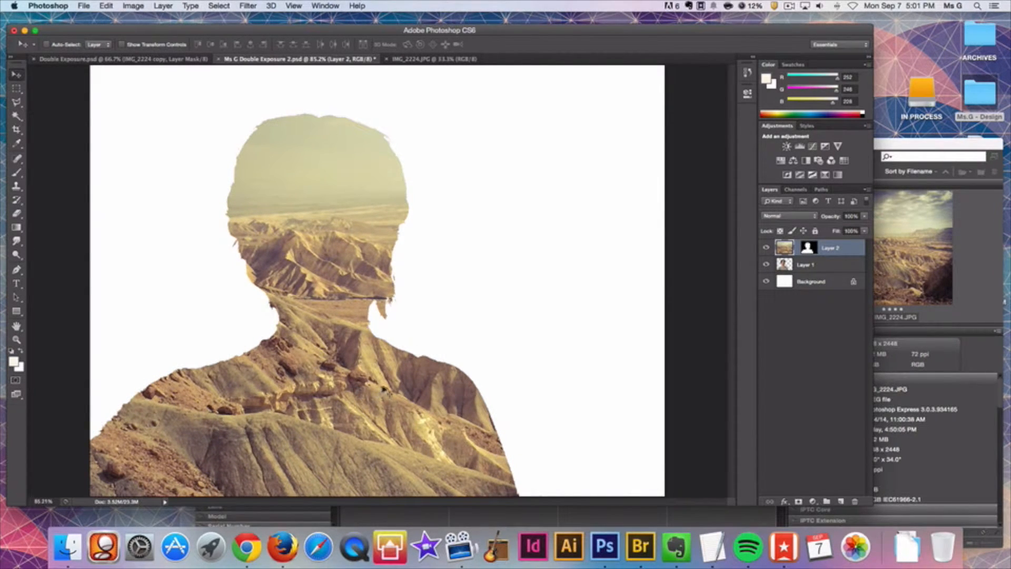
Duplicate Layer 1 and move the copy above Layer 2 in the layer stack.
click(820, 269)
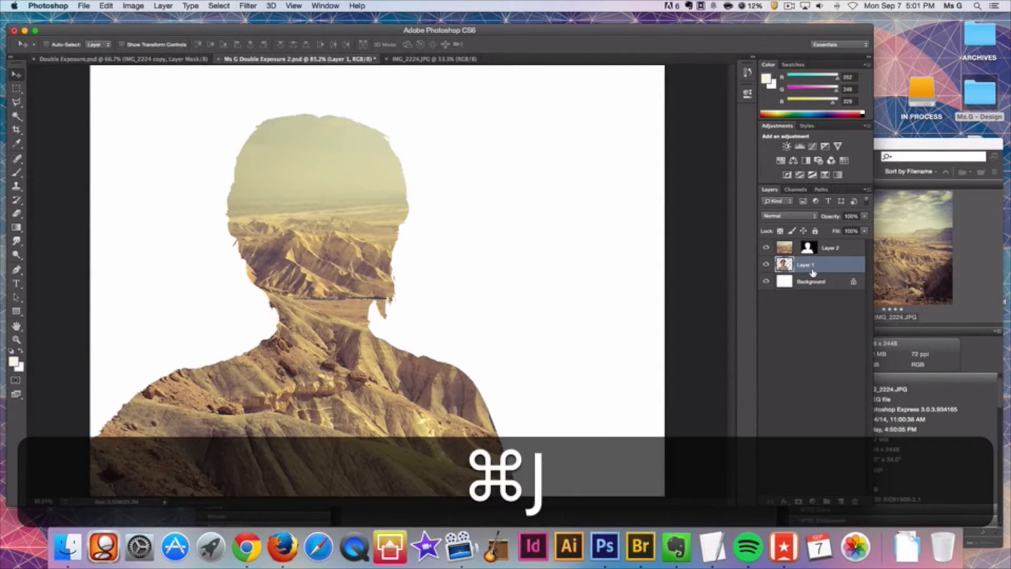
key(super+j)
drag(814, 268, 812, 244)
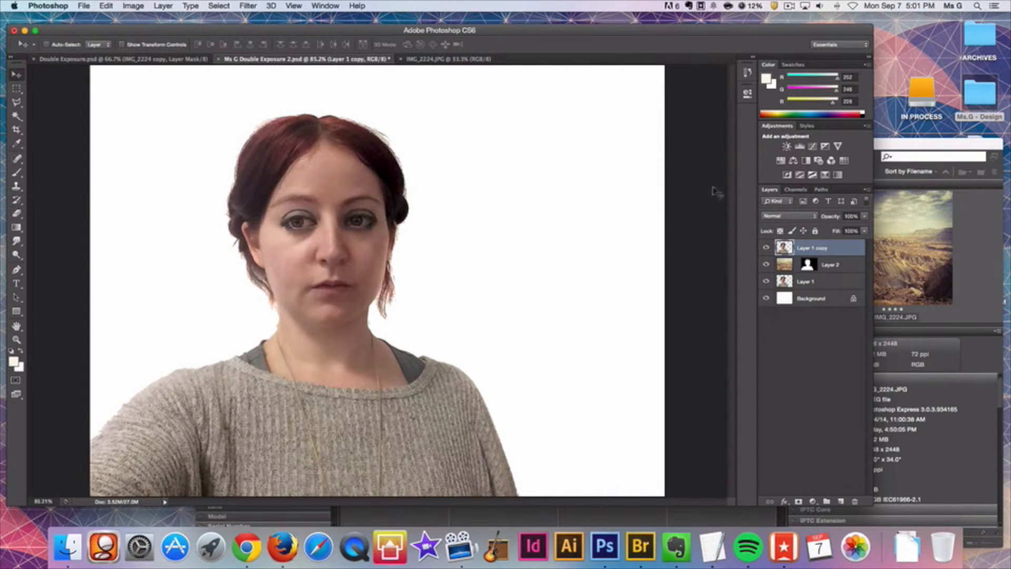
Desaturate Layer 1 copy and set its blend mode to Multiply.
click(133, 5)
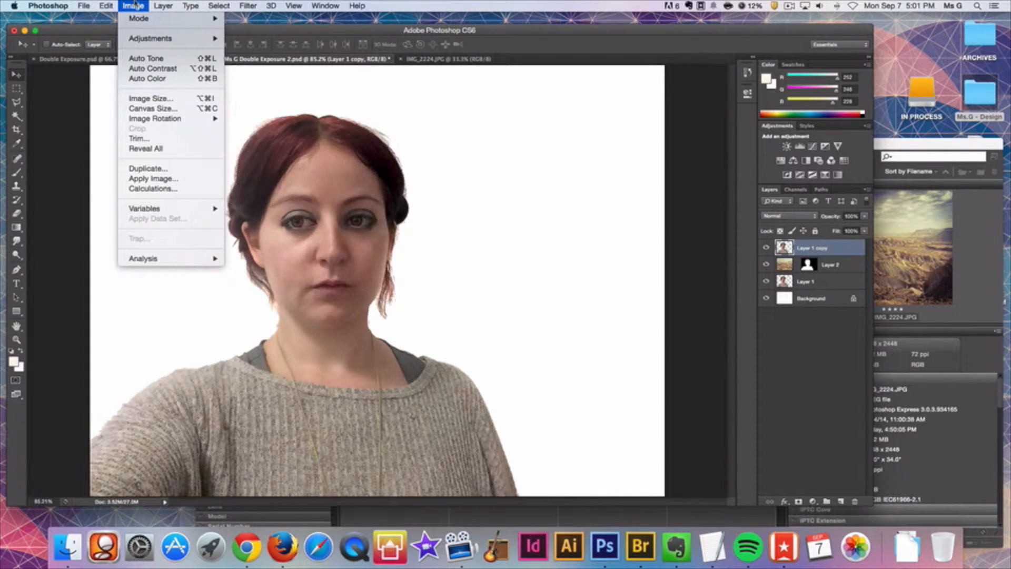
mouse_move(149, 38)
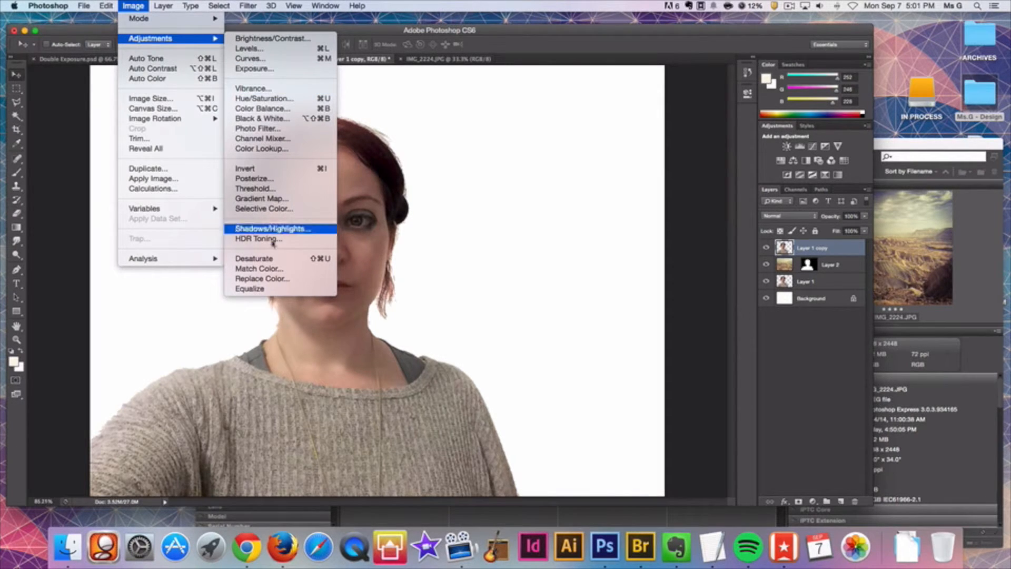
click(271, 258)
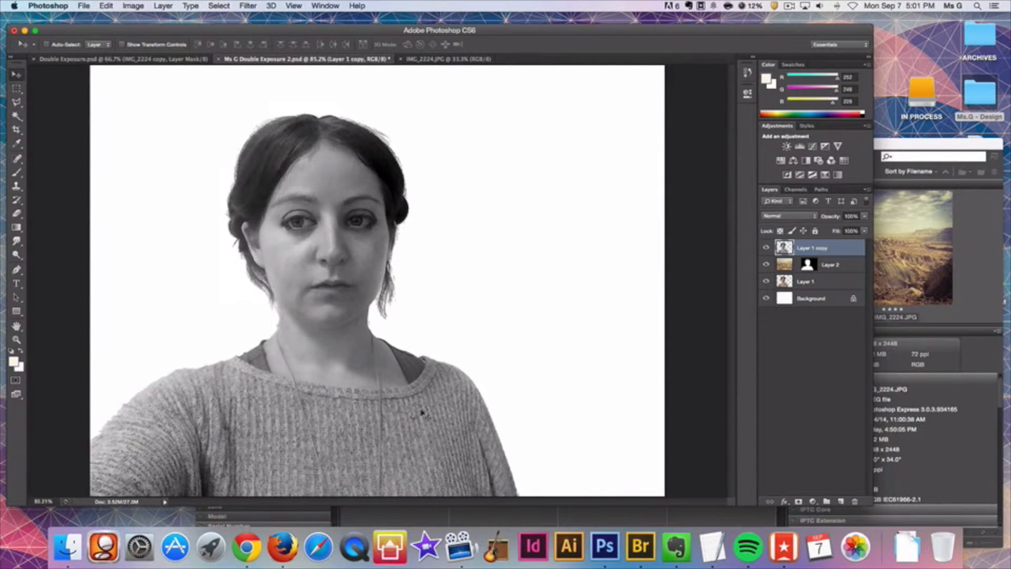
click(775, 217)
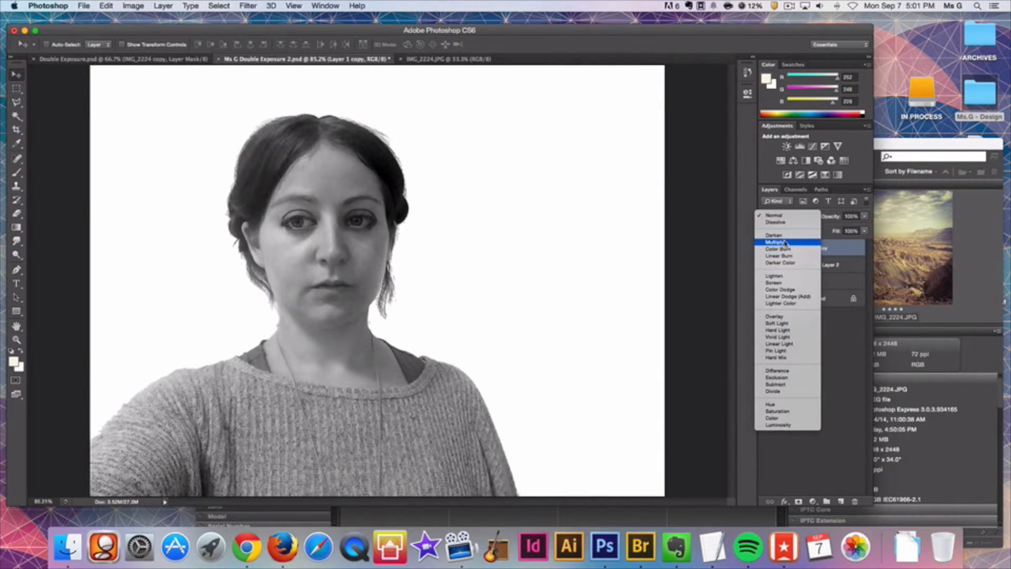
click(775, 237)
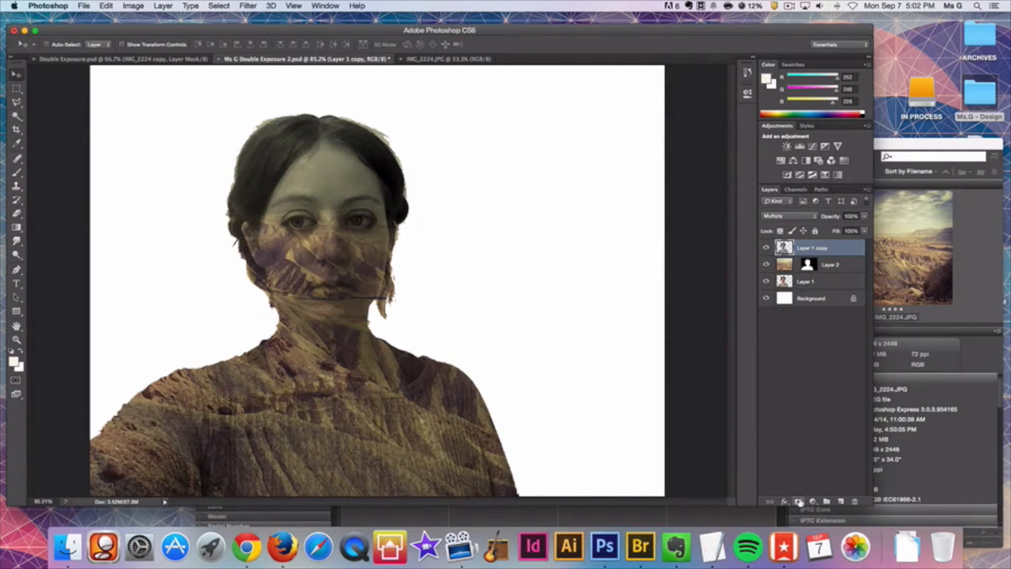
Add a layer mask to Layer 1 copy and move Layer 2's landscape down so the hills start below the woman's face.
click(798, 501)
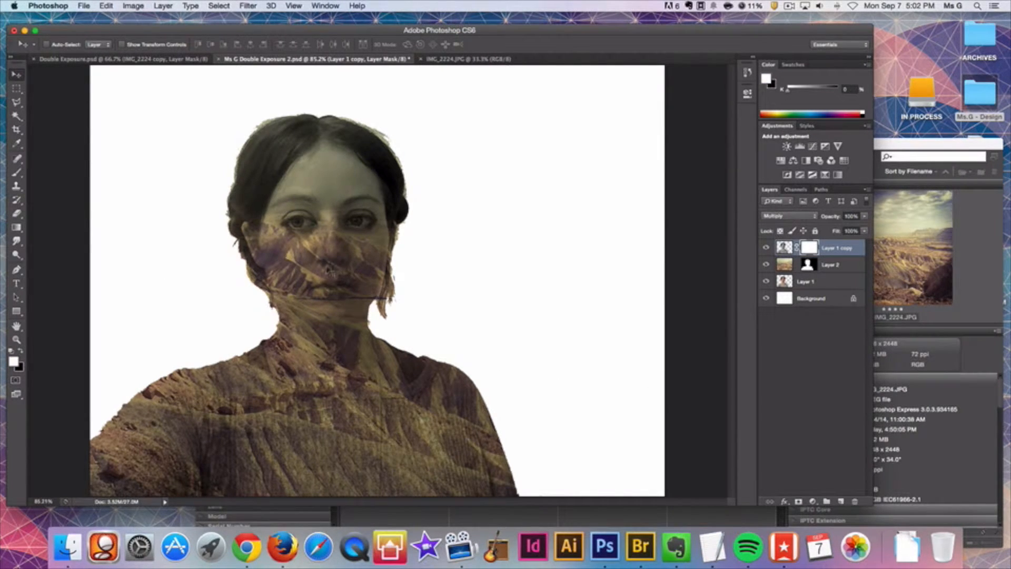
click(784, 265)
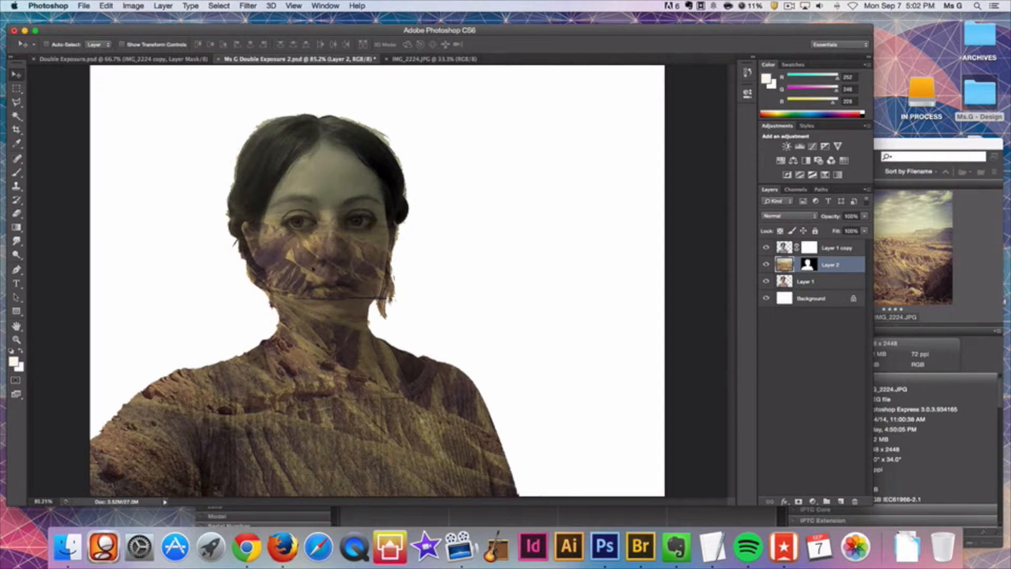
drag(326, 268, 317, 387)
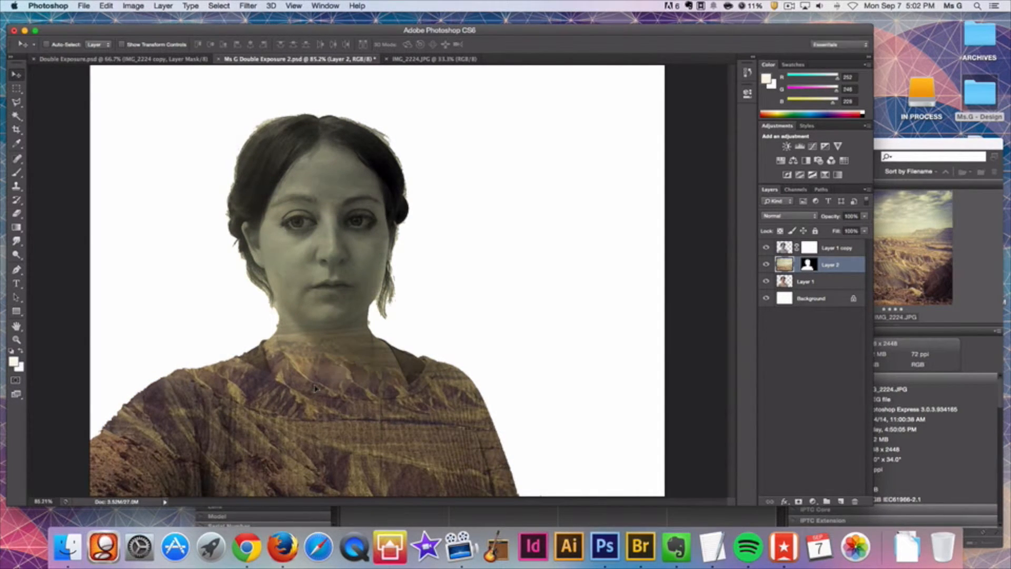
Paint black with a semi-transparent brush on Layer 1 copy's mask over the shirt to reveal the desert landscape.
click(811, 248)
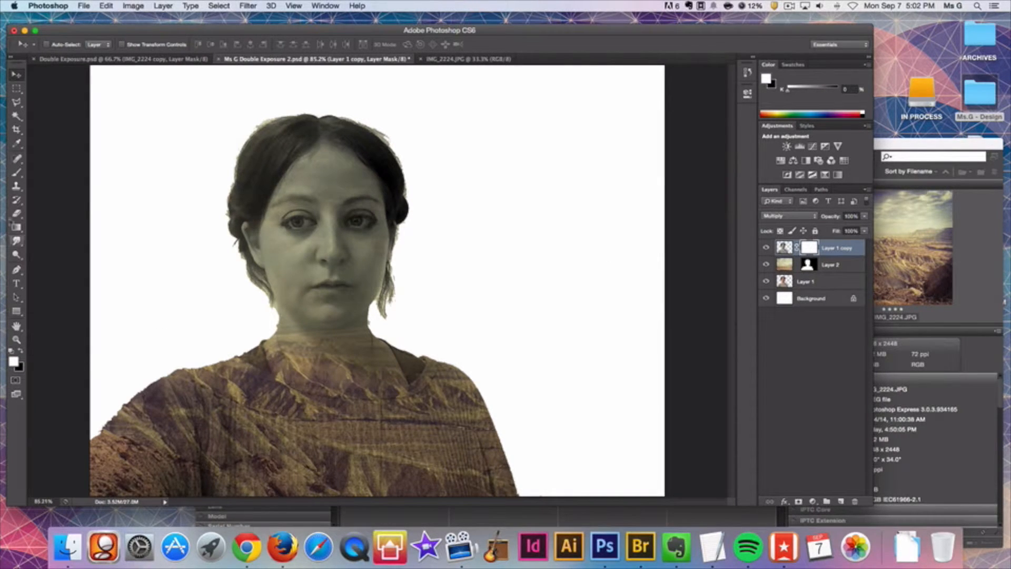
click(18, 174)
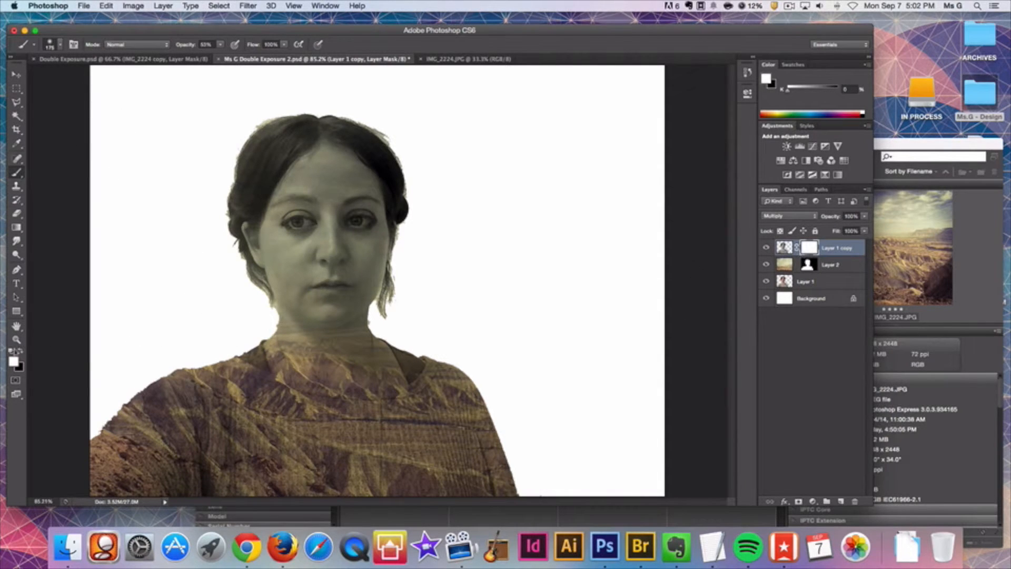
key(x)
mouse_move(310, 437)
mouse_down()
mouse_move(263, 432)
mouse_move(258, 489)
mouse_move(174, 421)
mouse_move(274, 395)
mouse_move(263, 358)
mouse_move(422, 393)
mouse_move(401, 346)
mouse_move(467, 384)
mouse_move(521, 461)
mouse_move(253, 463)
mouse_move(153, 442)
mouse_move(308, 416)
mouse_up()
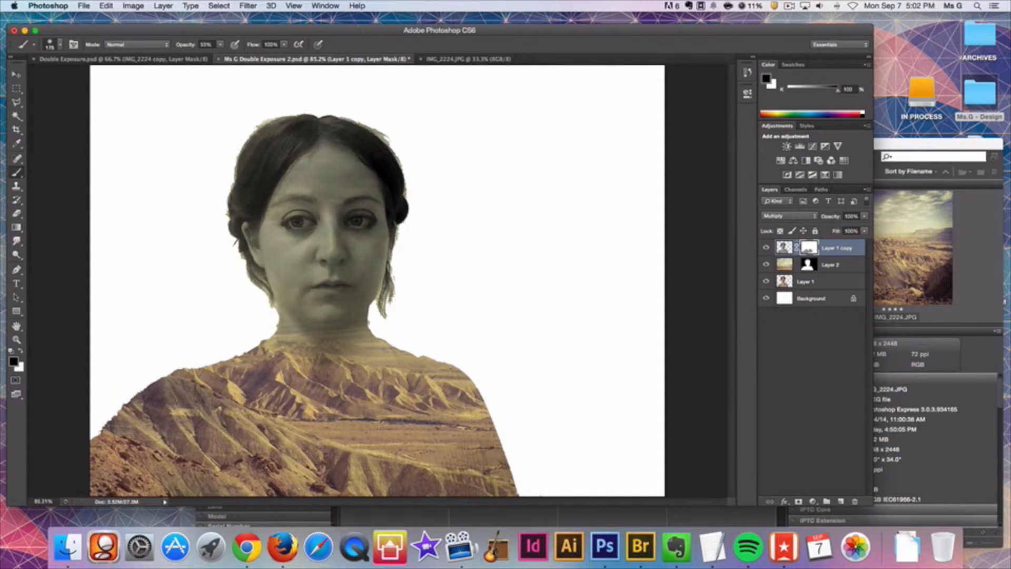
mouse_move(159, 396)
mouse_down()
mouse_move(102, 398)
mouse_move(158, 401)
mouse_move(187, 387)
mouse_move(184, 442)
mouse_move(464, 466)
mouse_up()
Raise the brush opacity to mask out the remaining shirt along the shoulder edge, and blend the neckline at 54% opacity.
click(219, 45)
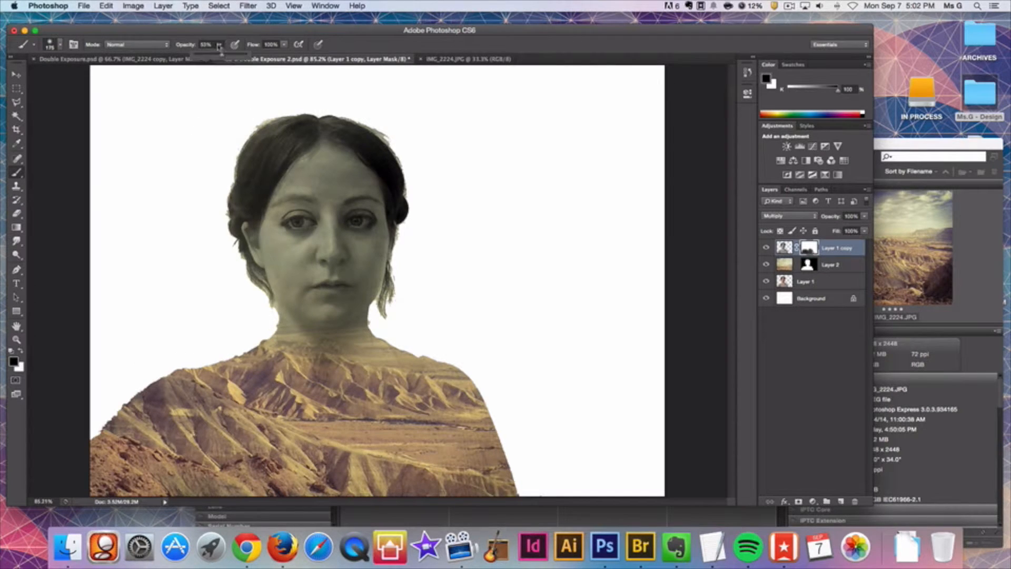
drag(224, 54, 280, 59)
click(146, 406)
mouse_move(103, 464)
mouse_down()
mouse_move(416, 495)
mouse_move(534, 473)
mouse_move(384, 406)
mouse_move(163, 398)
mouse_up()
drag(222, 46, 198, 58)
click(352, 379)
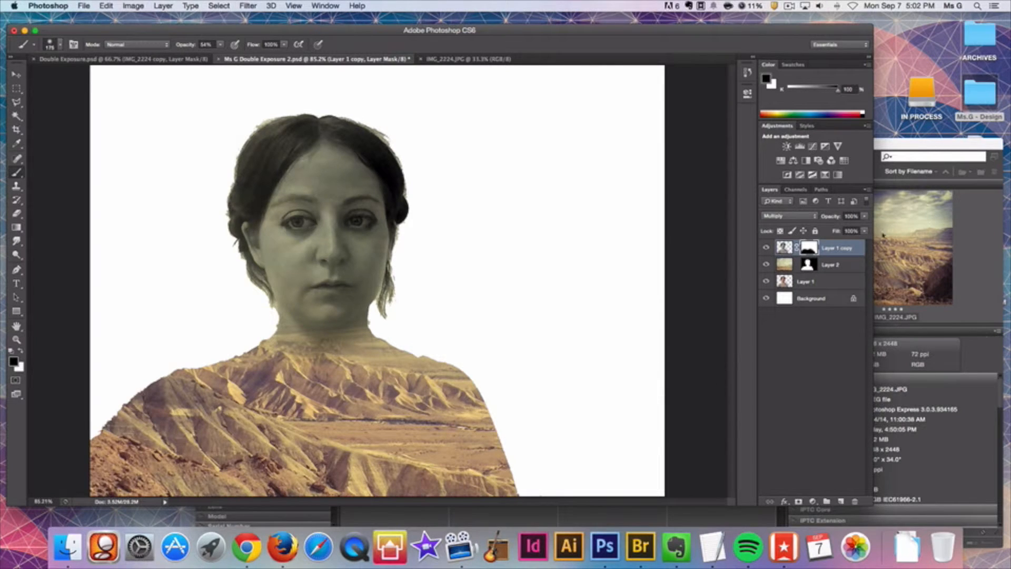
Lower Layer 1 copy's opacity to about 70%.
click(865, 217)
drag(868, 231, 857, 230)
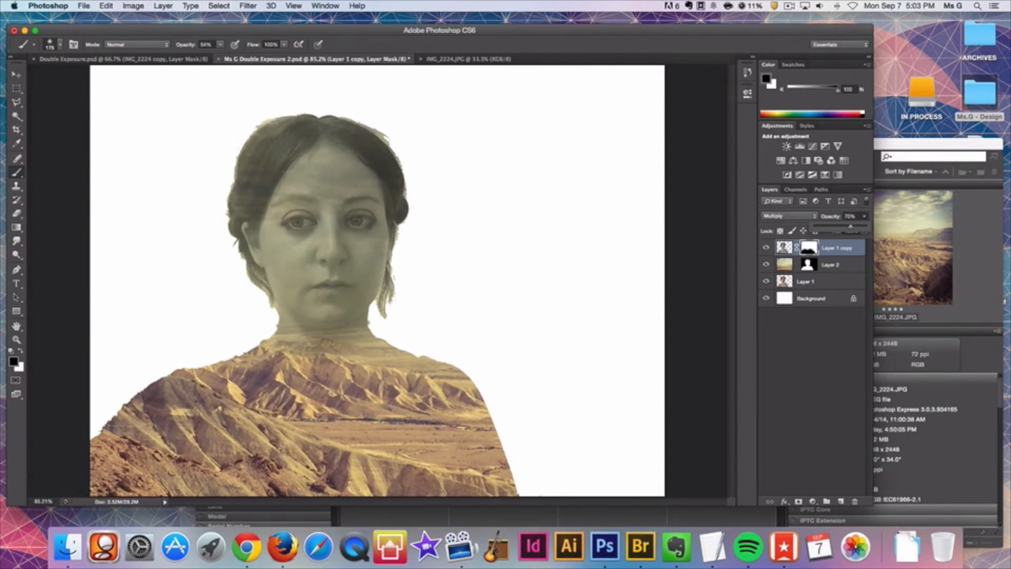
click(17, 74)
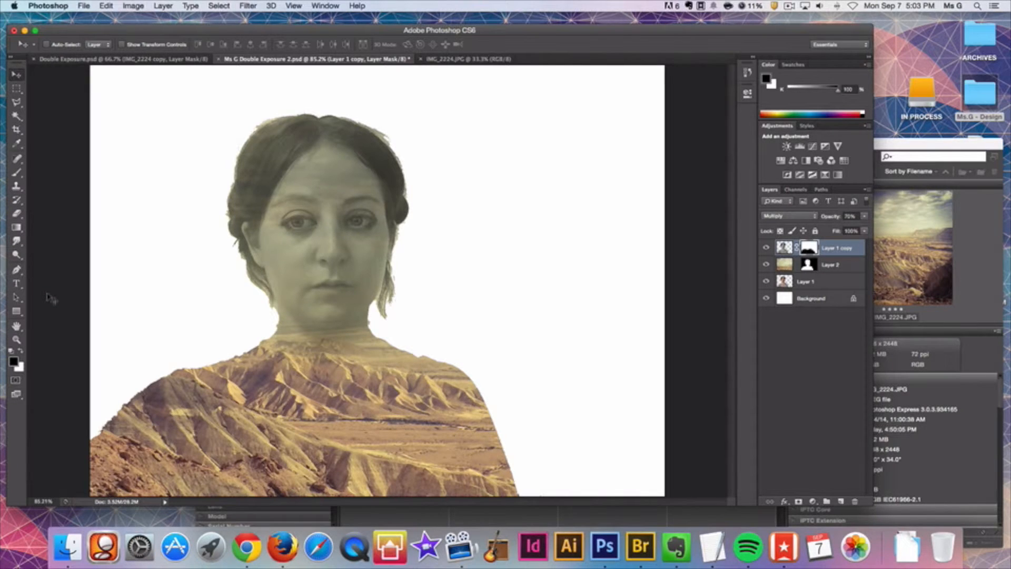
Sample a tan from Layer 2's landscape with the Eyedropper and lighten the foreground color to e0d3b6.
key(i)
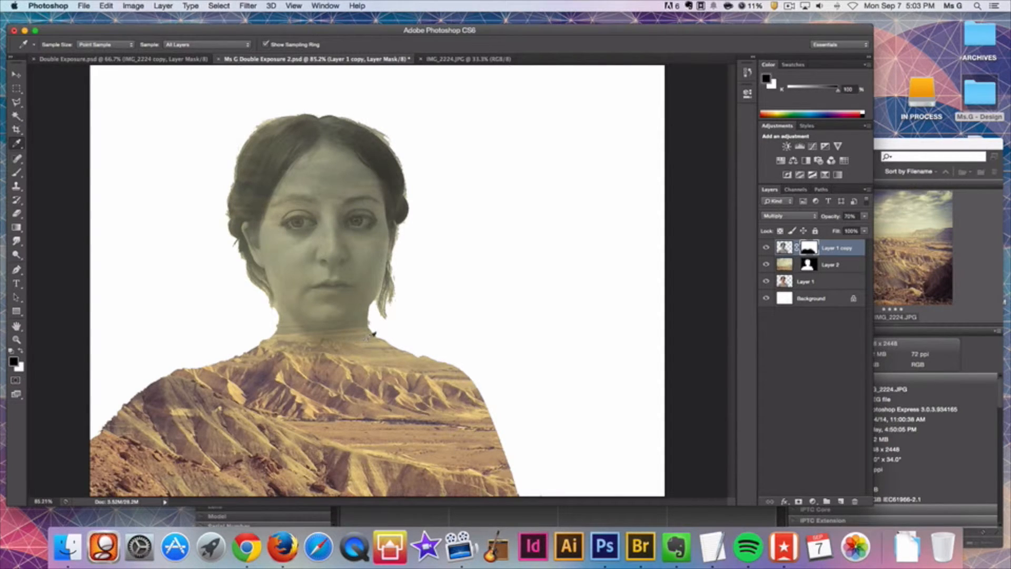
click(326, 339)
click(385, 344)
drag(385, 343, 390, 354)
click(783, 266)
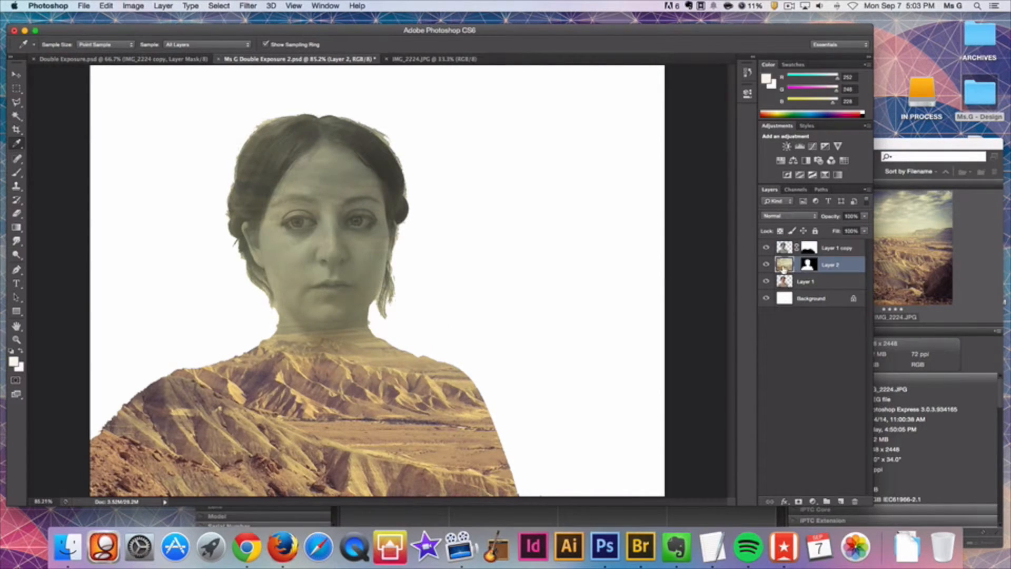
click(433, 359)
drag(431, 352, 431, 352)
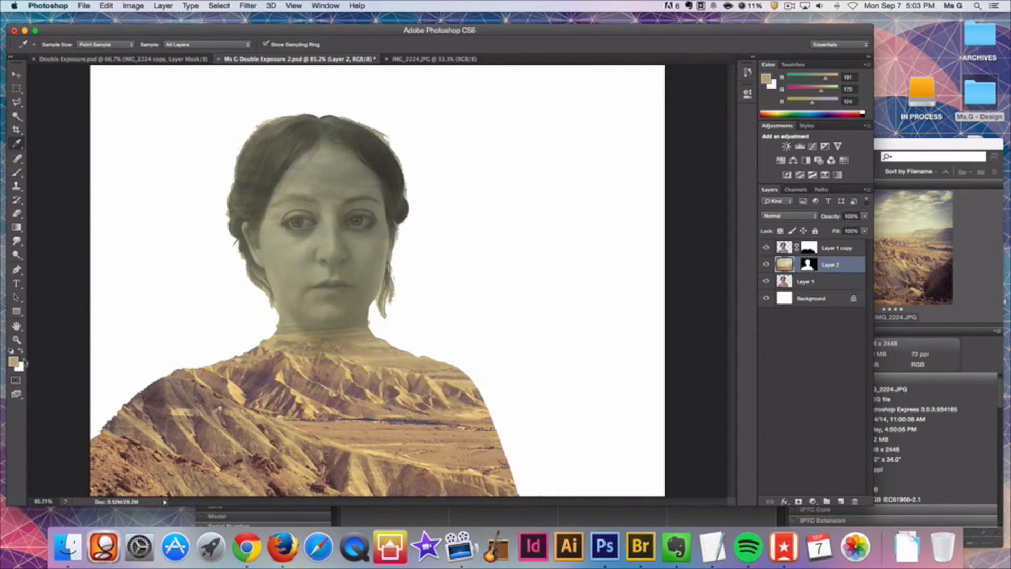
click(14, 362)
drag(398, 193, 390, 189)
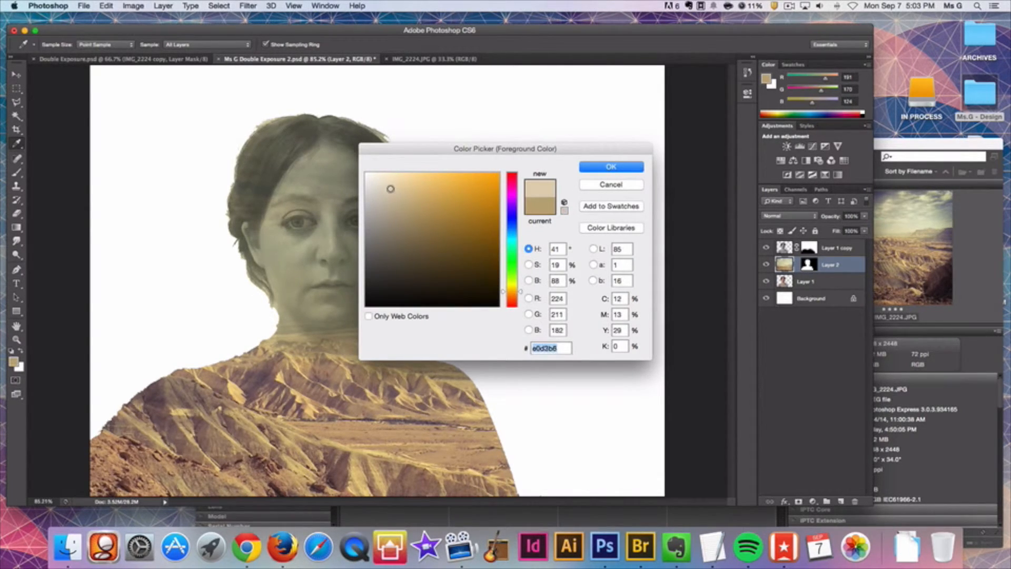
click(622, 167)
Fill the Background layer with the foreground color.
click(803, 300)
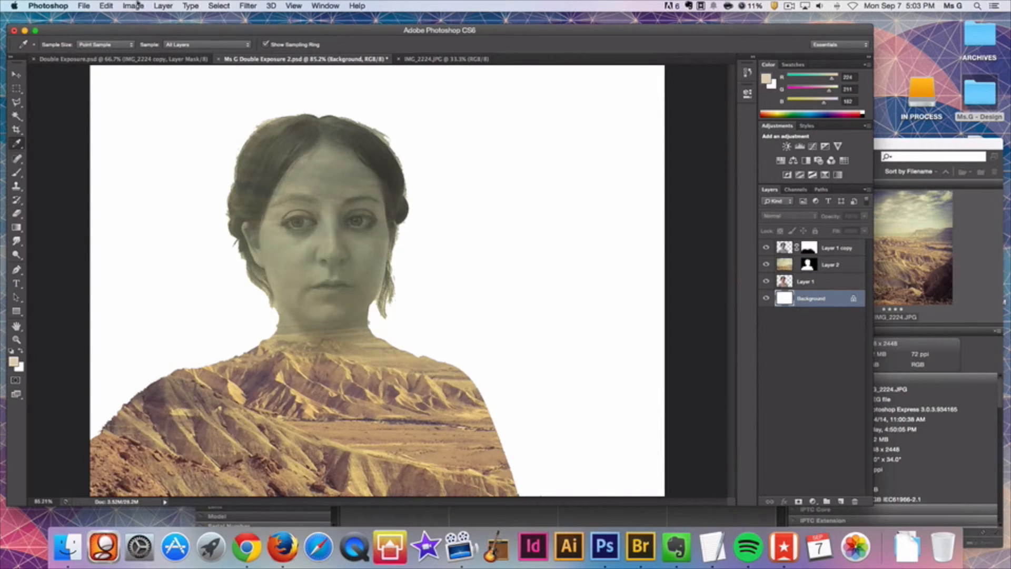
click(112, 5)
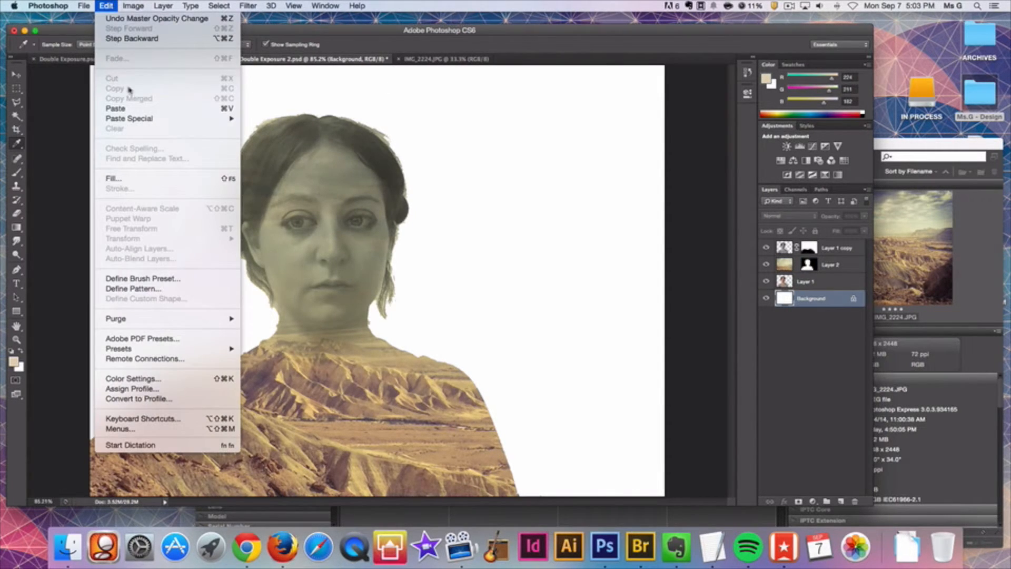
click(144, 177)
click(483, 218)
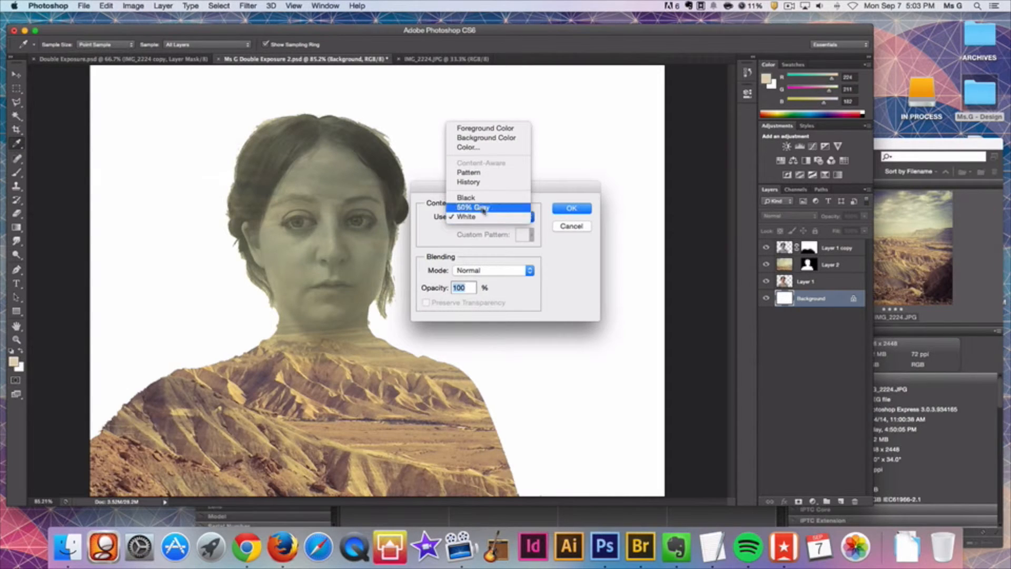
click(483, 129)
click(575, 211)
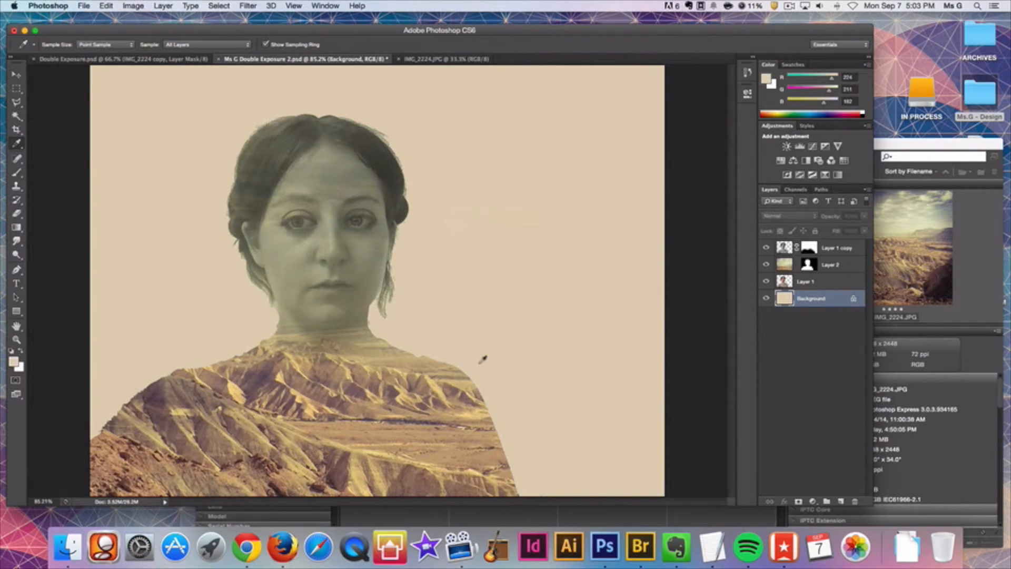
Duplicate Layer 2, delete the copy's mask without applying it, and move the copy to the top of the layer stack.
click(821, 264)
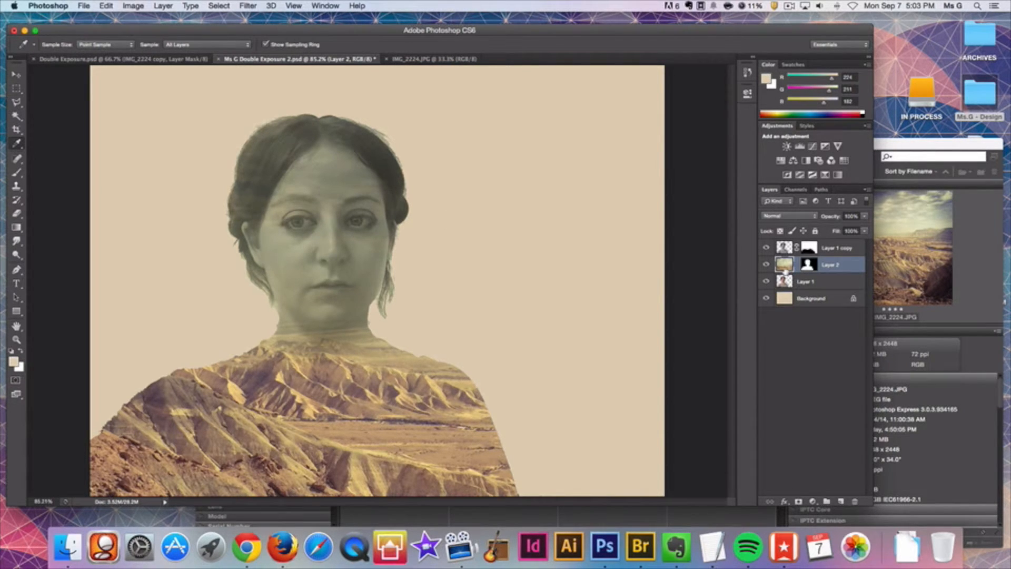
key(ctrl+j)
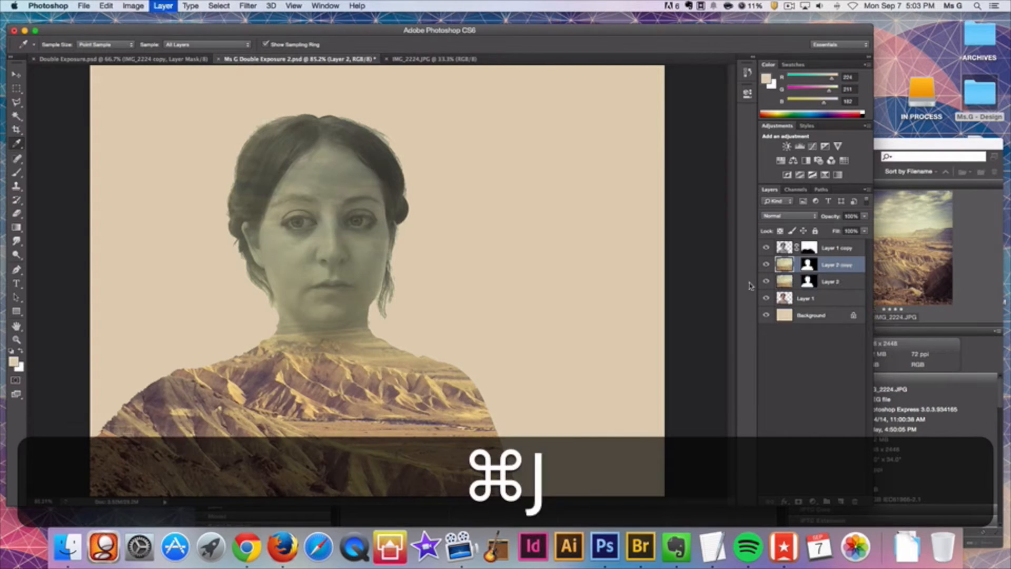
click(811, 265)
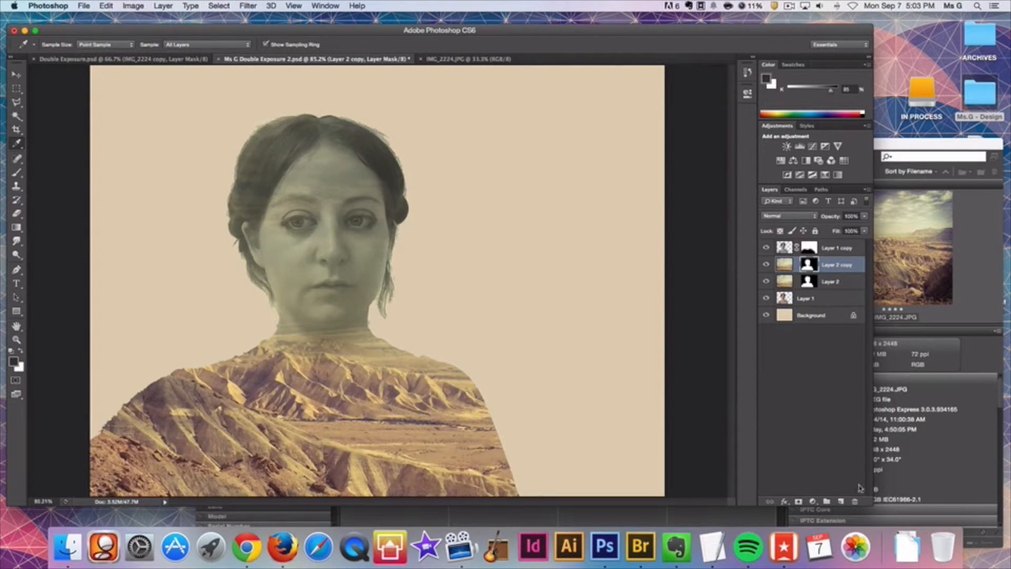
click(854, 501)
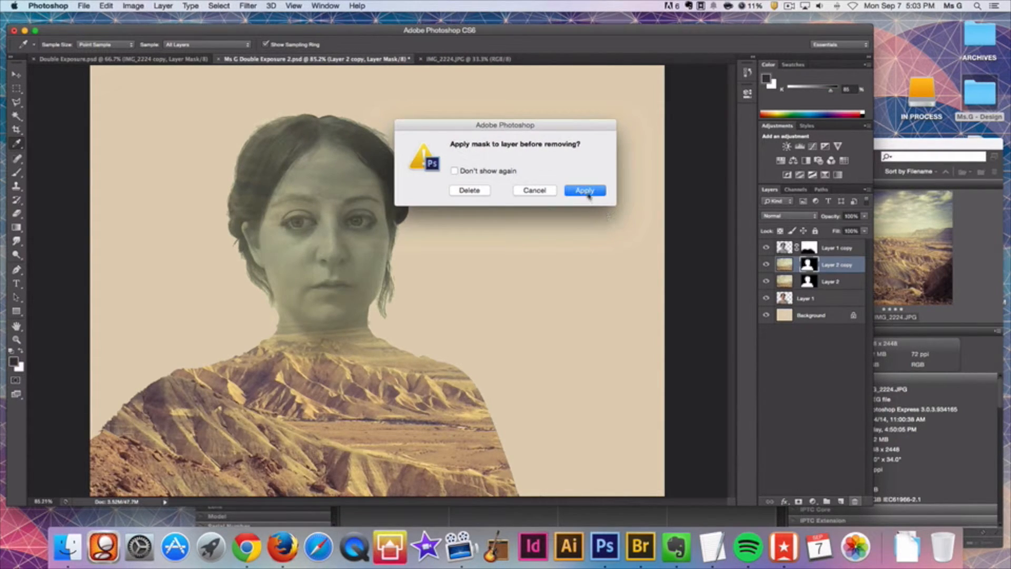
click(485, 190)
drag(798, 270, 805, 248)
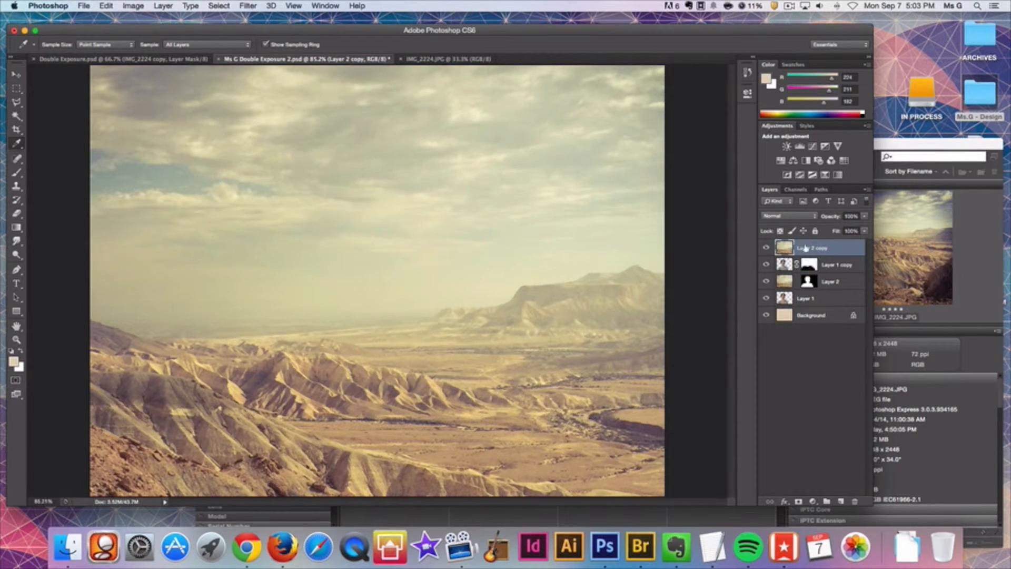
Apply a Gaussian Blur with a 200-pixel radius to Layer 2 copy.
click(437, 60)
click(307, 60)
click(248, 6)
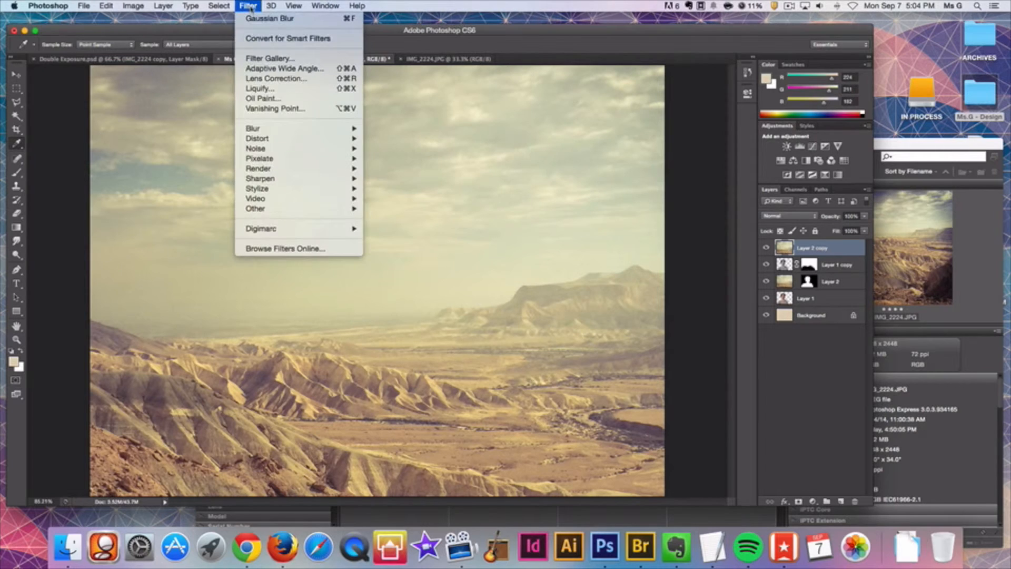
mouse_move(313, 170)
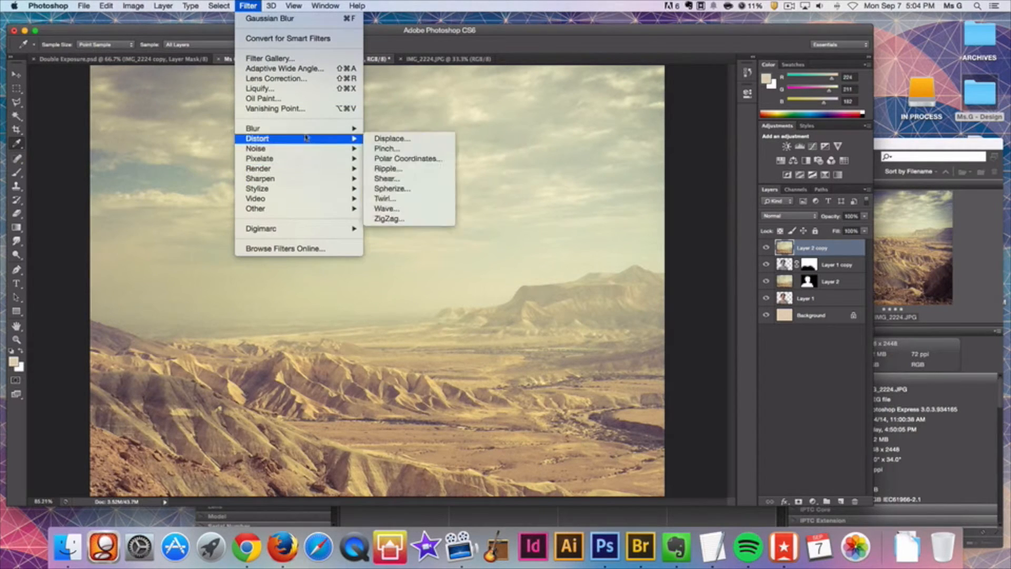
mouse_move(316, 129)
click(416, 208)
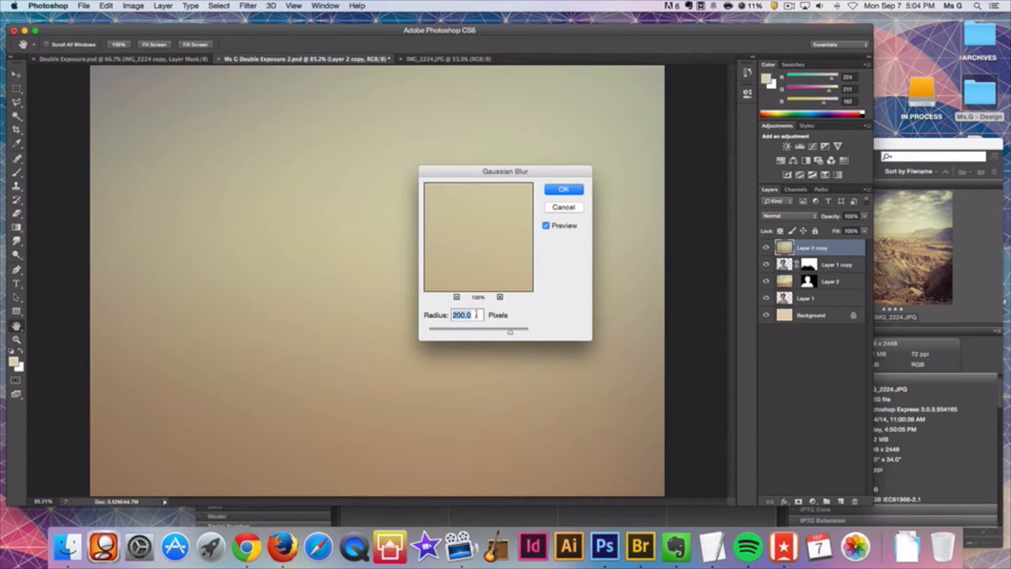
text(5)
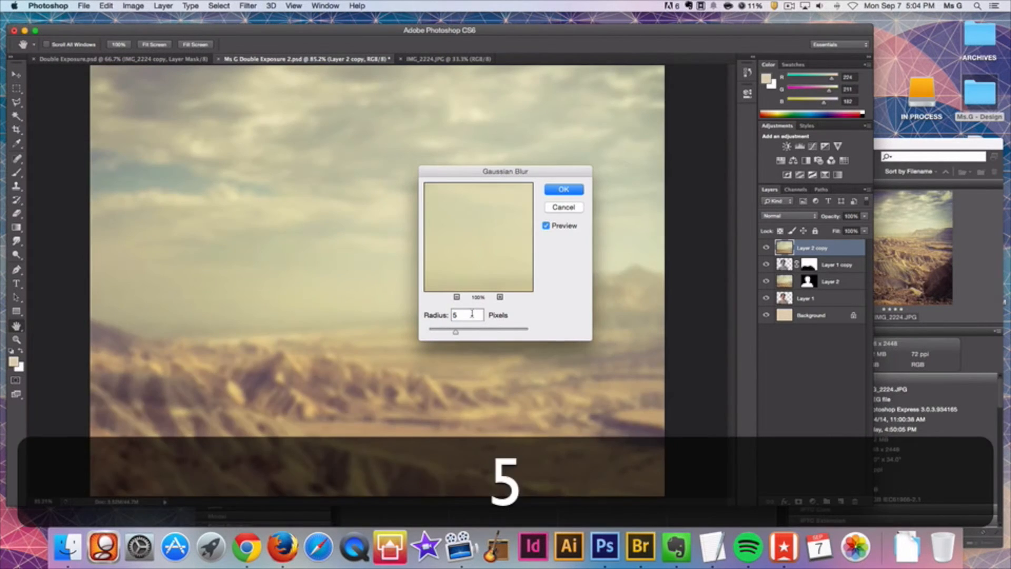
text(200)
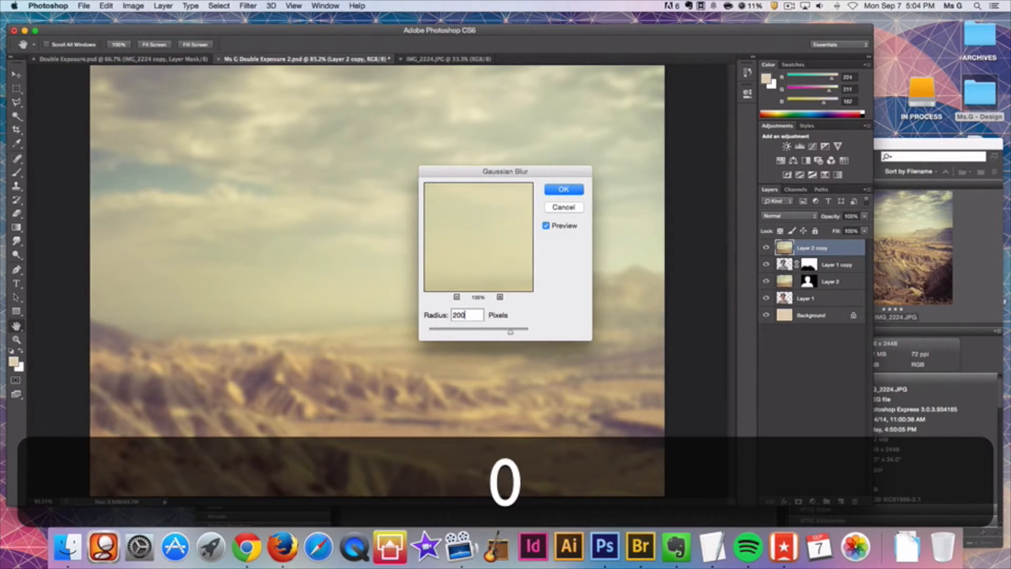
click(559, 190)
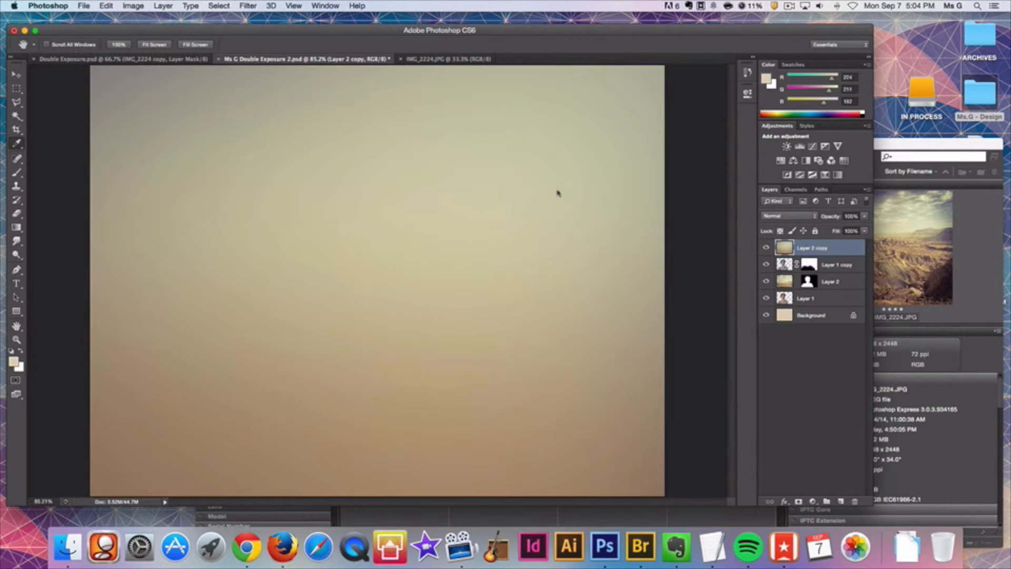
Add a layer mask to Layer 2 copy and paint over the woman's figure at 54% brush opacity to partly reveal her.
click(798, 501)
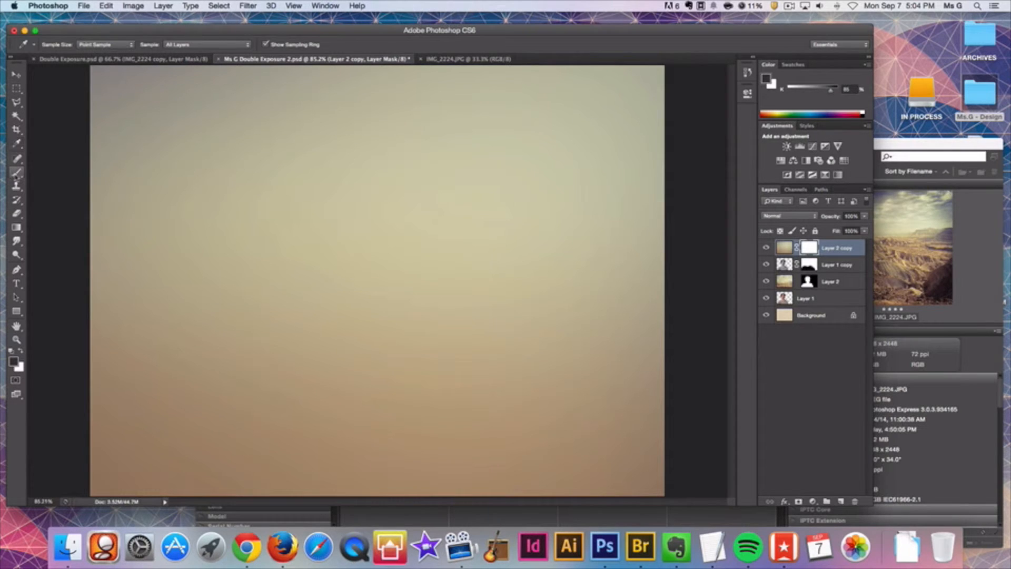
click(16, 172)
mouse_move(395, 294)
mouse_down()
mouse_move(370, 261)
mouse_move(342, 300)
mouse_move(337, 289)
mouse_move(383, 262)
mouse_move(324, 248)
mouse_move(350, 184)
mouse_move(281, 200)
mouse_move(291, 273)
mouse_move(210, 462)
mouse_move(243, 434)
mouse_move(196, 402)
mouse_move(136, 444)
mouse_move(127, 473)
mouse_move(318, 456)
mouse_move(391, 478)
mouse_move(333, 361)
mouse_move(249, 414)
mouse_move(375, 353)
mouse_move(453, 428)
mouse_move(477, 482)
mouse_move(480, 433)
mouse_move(360, 253)
mouse_move(380, 191)
mouse_move(364, 150)
mouse_move(300, 143)
mouse_move(261, 152)
mouse_move(266, 253)
mouse_up()
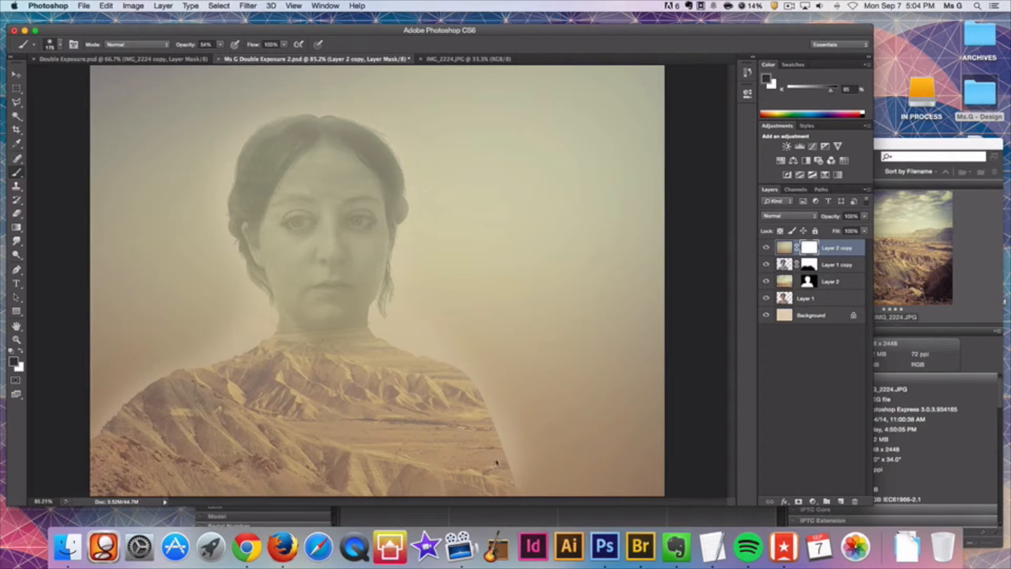
Set the brush opacity to 100% and paint over the woman on Layer 2 copy's mask to reveal her fully.
click(220, 45)
drag(221, 56, 246, 57)
mouse_move(345, 247)
mouse_down()
mouse_move(318, 288)
mouse_move(281, 218)
mouse_move(312, 166)
mouse_move(278, 237)
mouse_move(318, 158)
mouse_move(351, 190)
mouse_move(325, 297)
mouse_move(304, 296)
mouse_move(261, 173)
mouse_move(316, 197)
mouse_move(309, 365)
mouse_move(187, 414)
mouse_move(503, 481)
mouse_move(415, 368)
mouse_move(311, 322)
mouse_move(244, 218)
mouse_move(252, 154)
mouse_move(300, 127)
mouse_move(356, 143)
mouse_move(376, 194)
mouse_move(364, 312)
mouse_up()
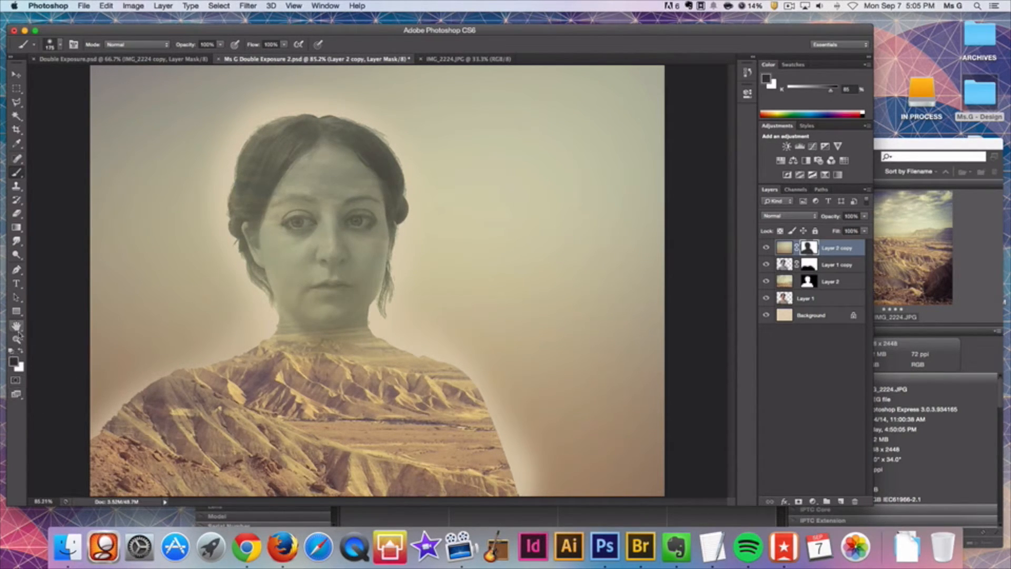
Paint white at 45% brush opacity around the woman's outline on Layer 2 copy's mask to soften the light halo.
click(21, 351)
click(220, 44)
drag(191, 329, 107, 400)
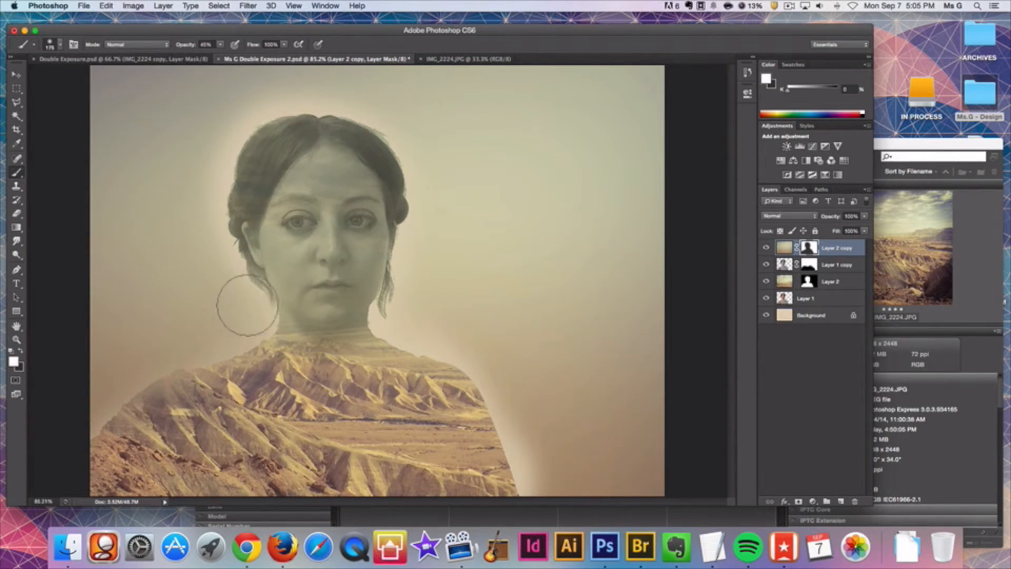
mouse_move(346, 97)
mouse_down()
mouse_move(402, 150)
mouse_move(411, 326)
mouse_move(473, 369)
mouse_move(533, 463)
mouse_move(538, 495)
mouse_up()
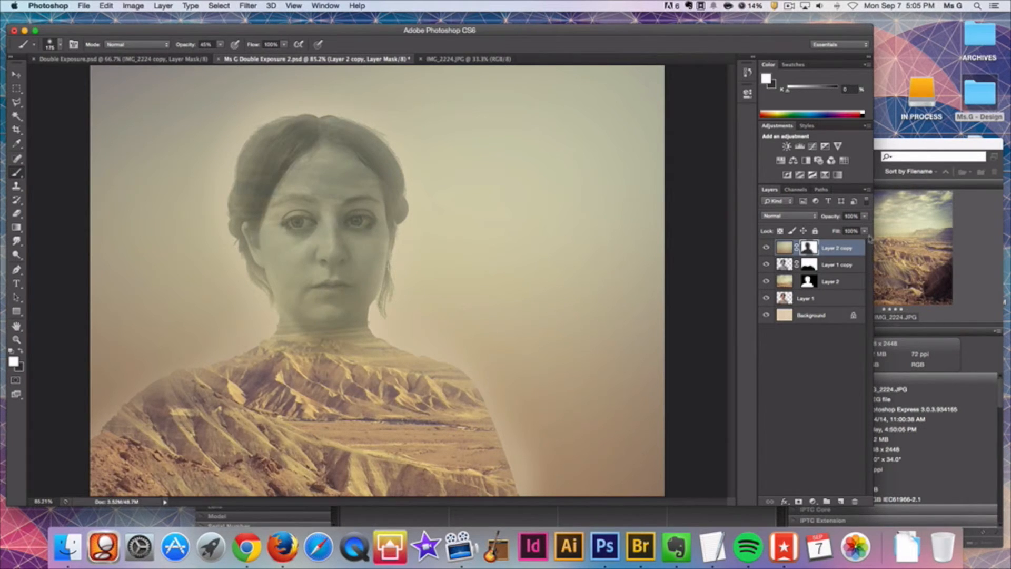
Lower Layer 2 copy's opacity to 55%.
click(784, 247)
click(864, 216)
drag(853, 229, 844, 229)
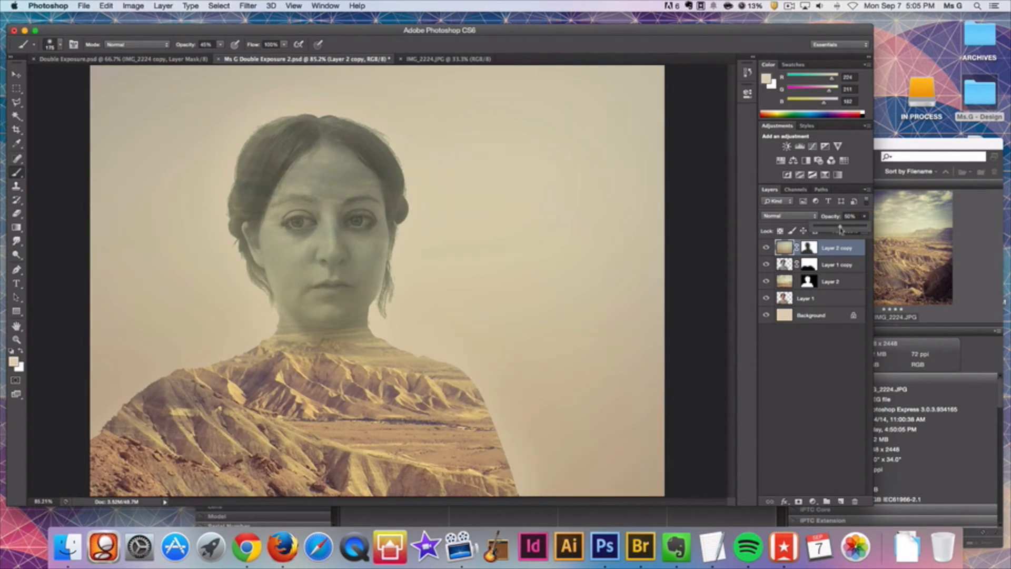
drag(846, 229, 843, 231)
Try a different opacity for Layer 1 copy, return it to about 70%, and reselect Layer 2 copy.
click(785, 266)
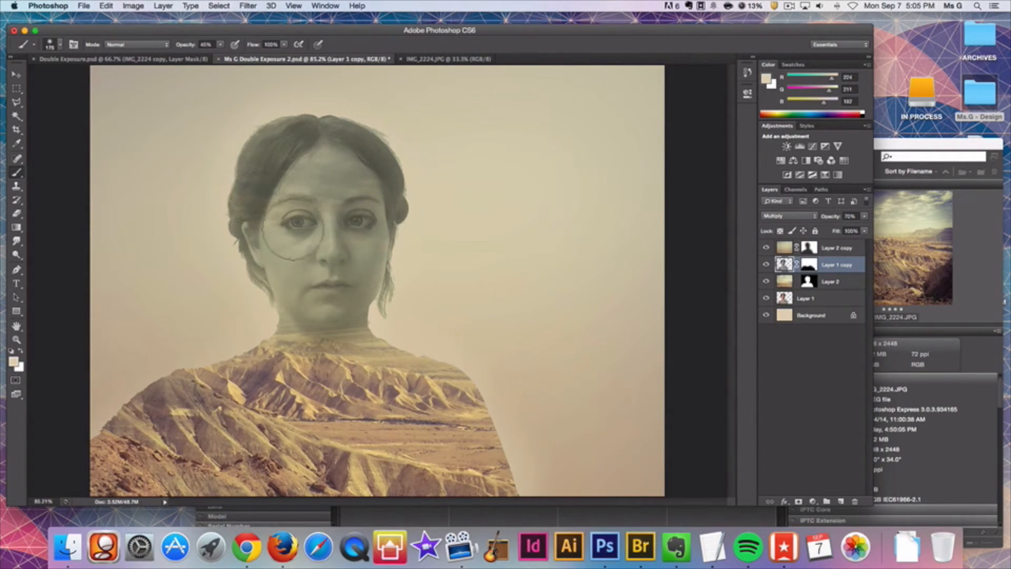
click(865, 217)
mouse_move(866, 227)
mouse_down()
mouse_move(843, 225)
mouse_move(855, 228)
mouse_up()
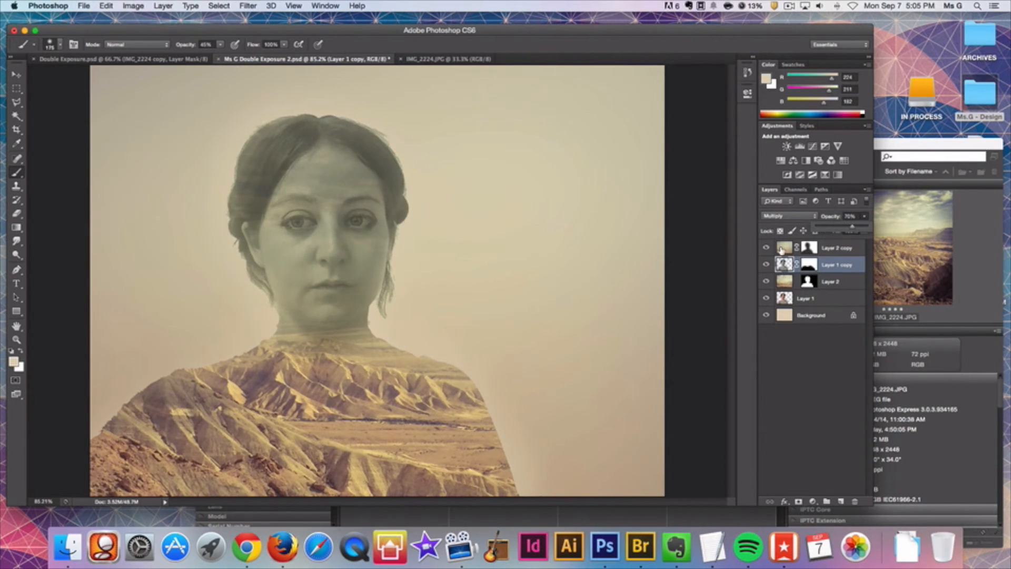
click(782, 250)
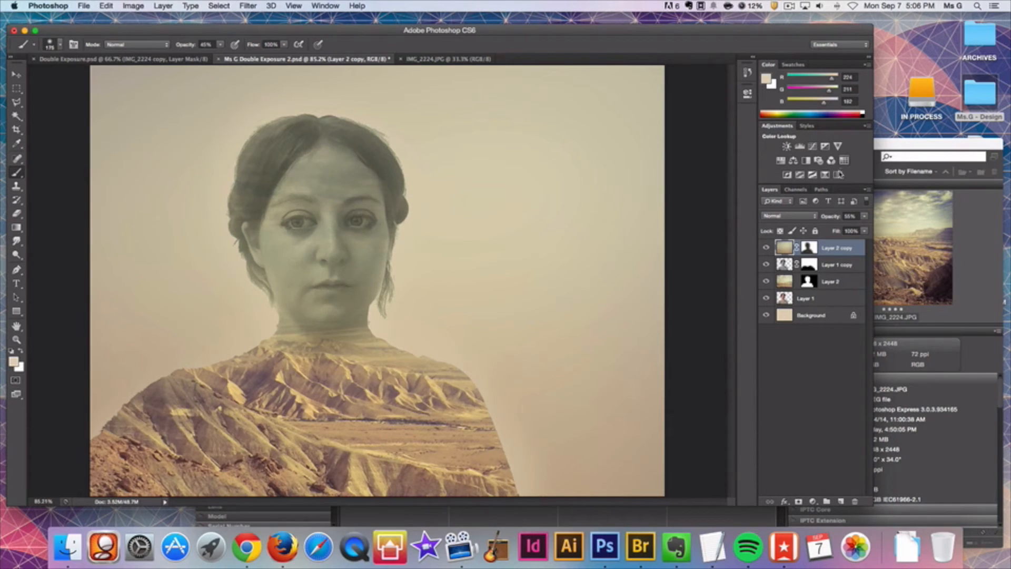
Add a Levels adjustment layer above all layers with the black input at 13 and the midtones at 1.25.
click(799, 146)
mouse_move(612, 195)
mouse_down()
mouse_move(628, 196)
mouse_move(613, 194)
mouse_up()
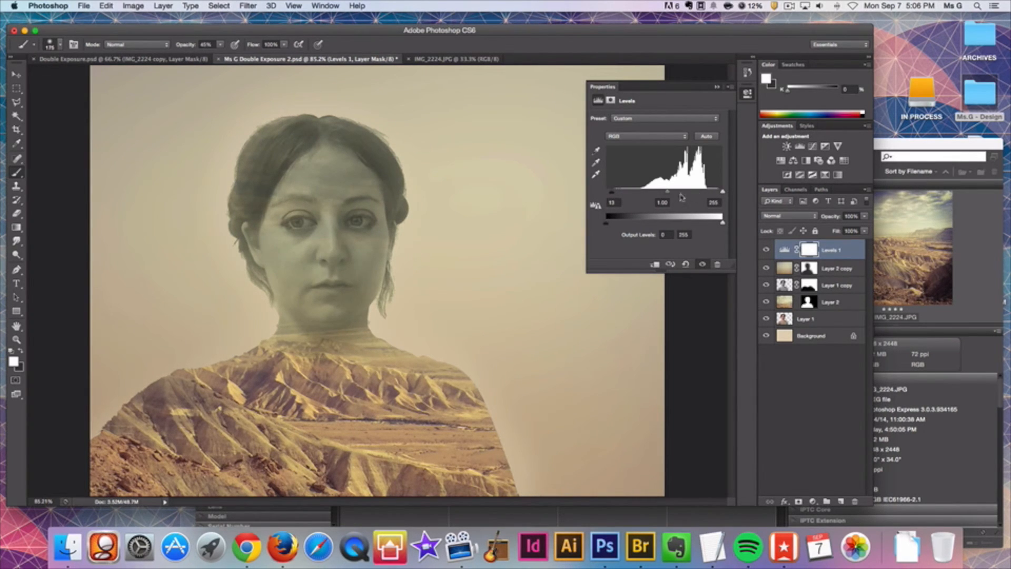
drag(667, 195, 659, 195)
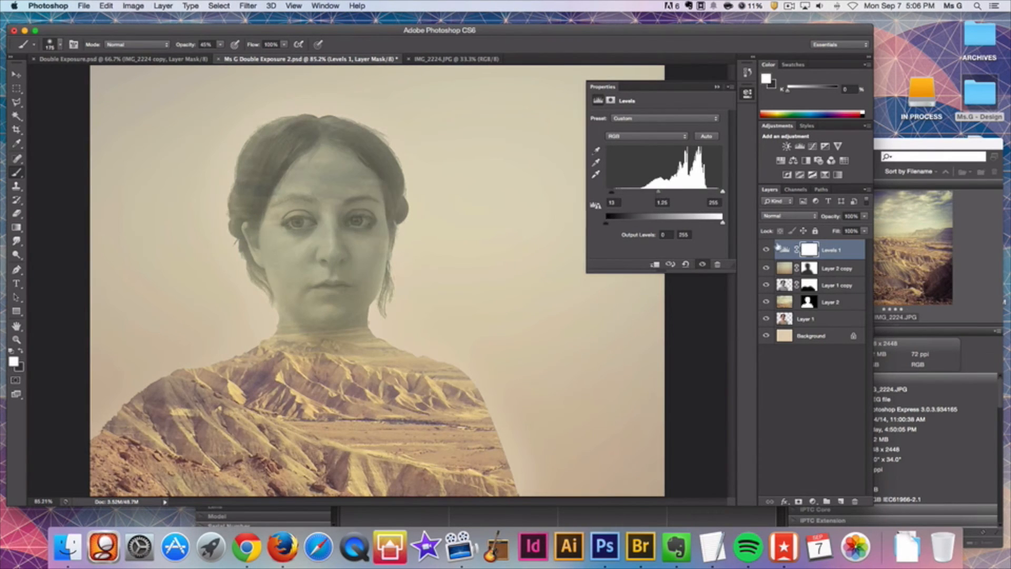
click(784, 250)
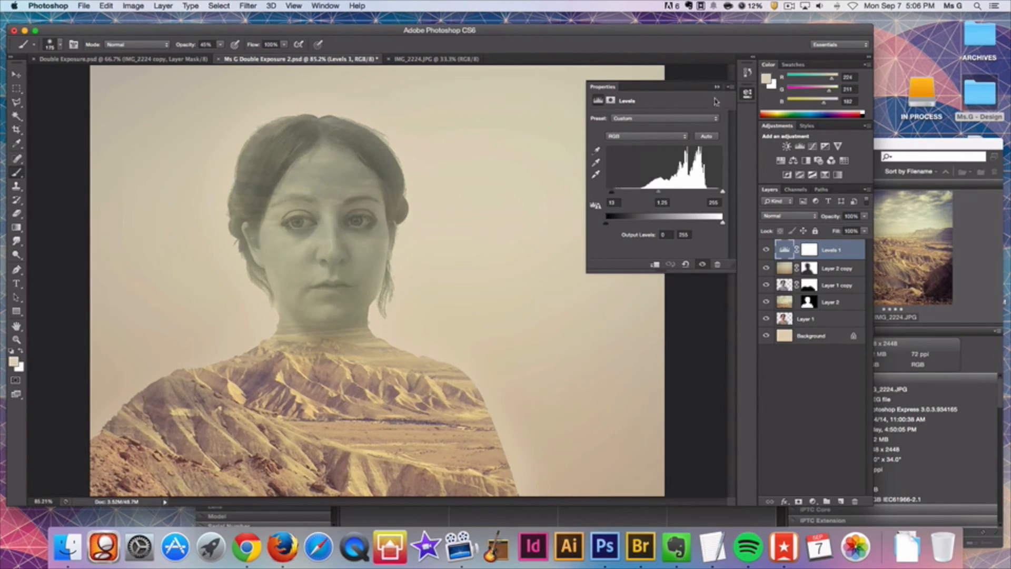
click(748, 94)
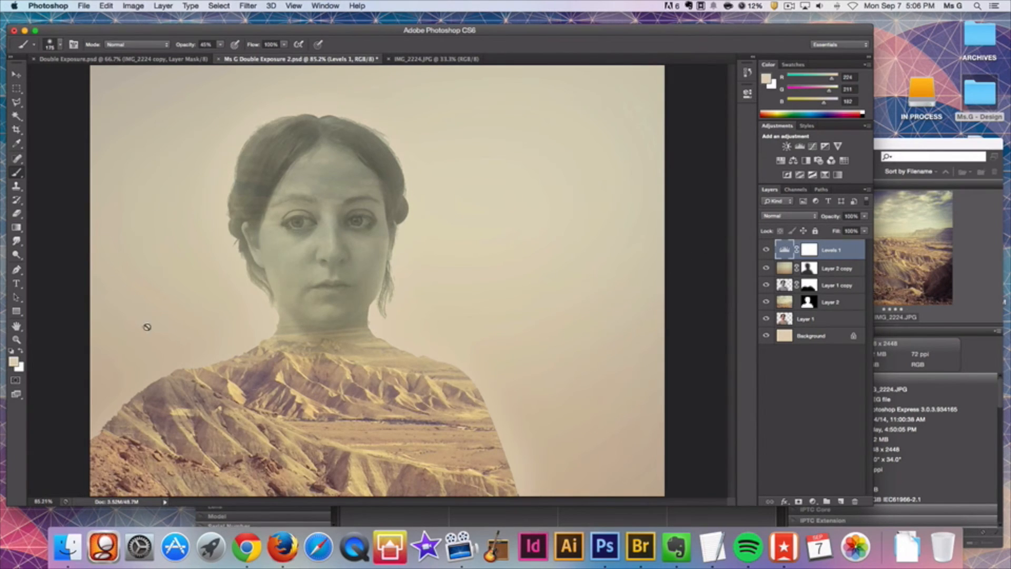
Crop the image to a 1 x 1 square with the woman centred in the frame.
click(16, 130)
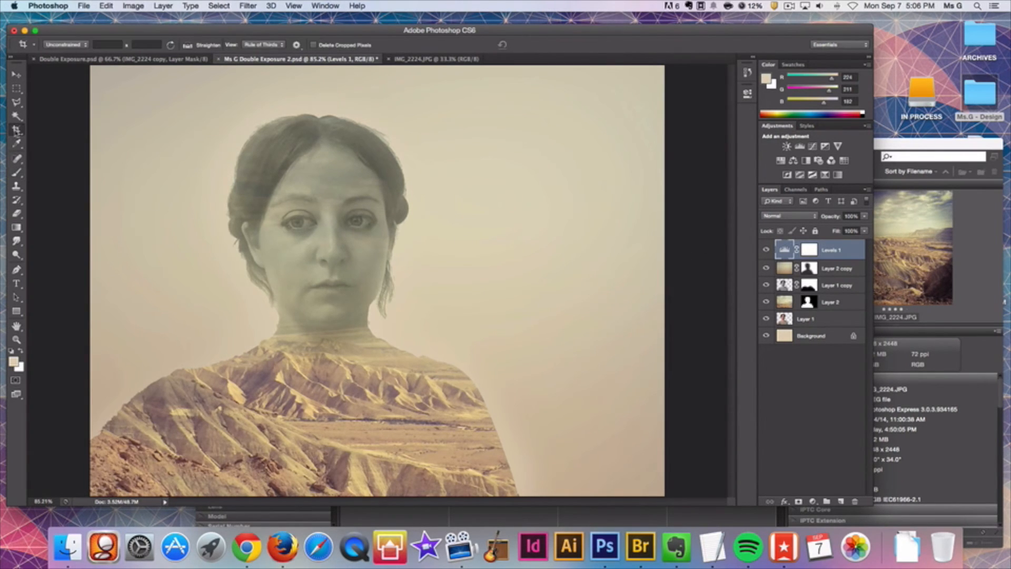
click(74, 46)
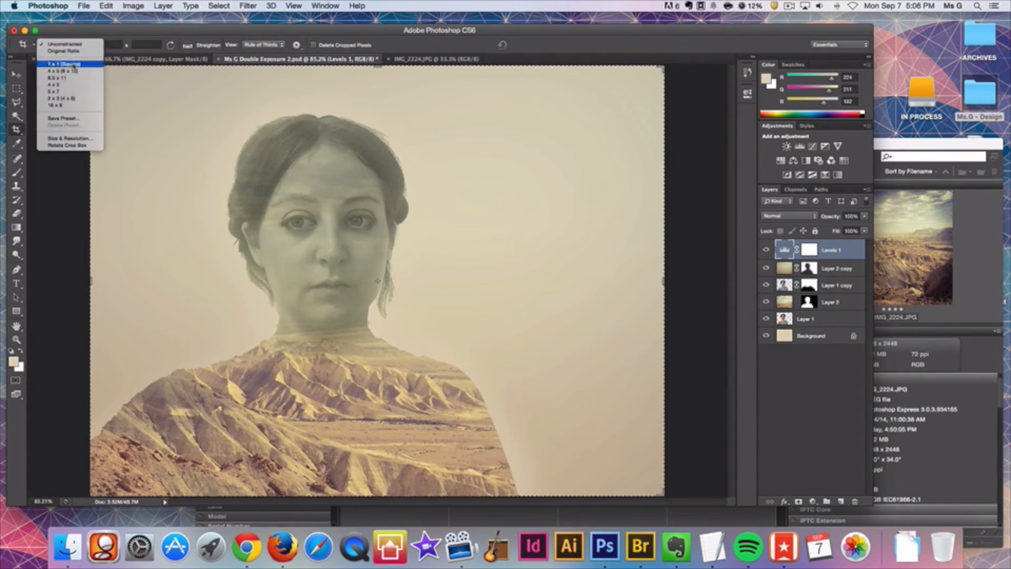
click(69, 62)
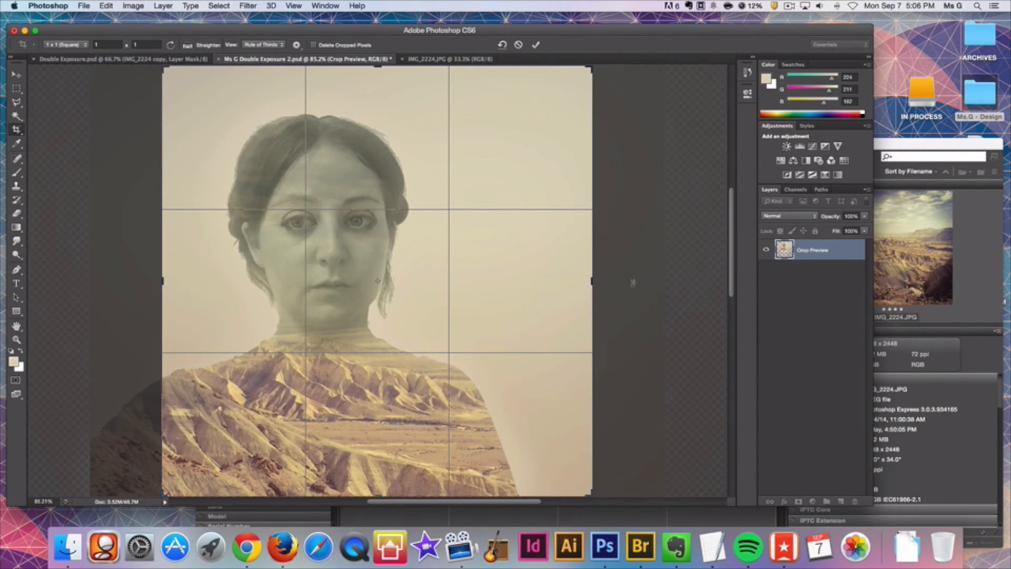
drag(374, 288, 445, 292)
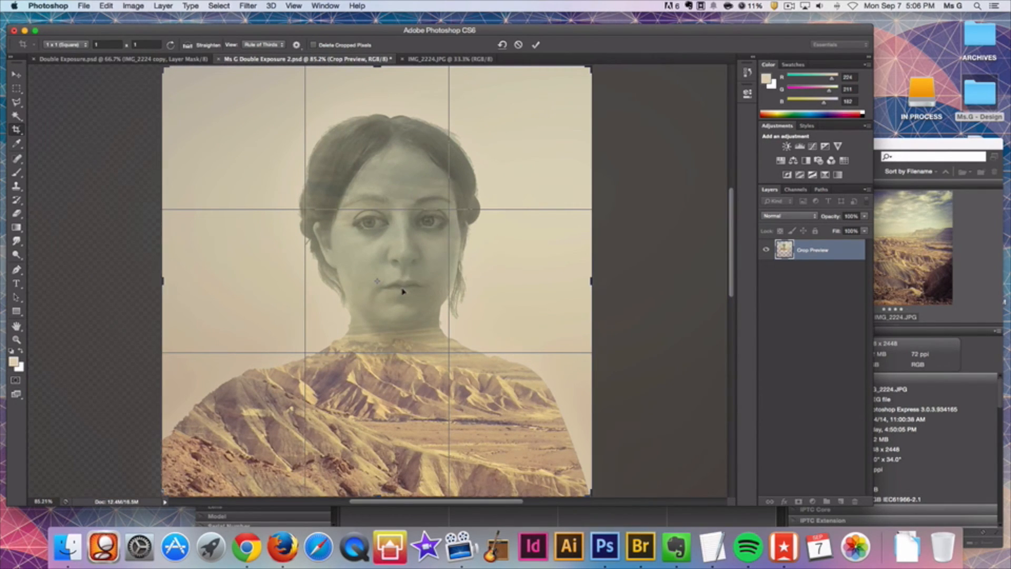
key(Return)
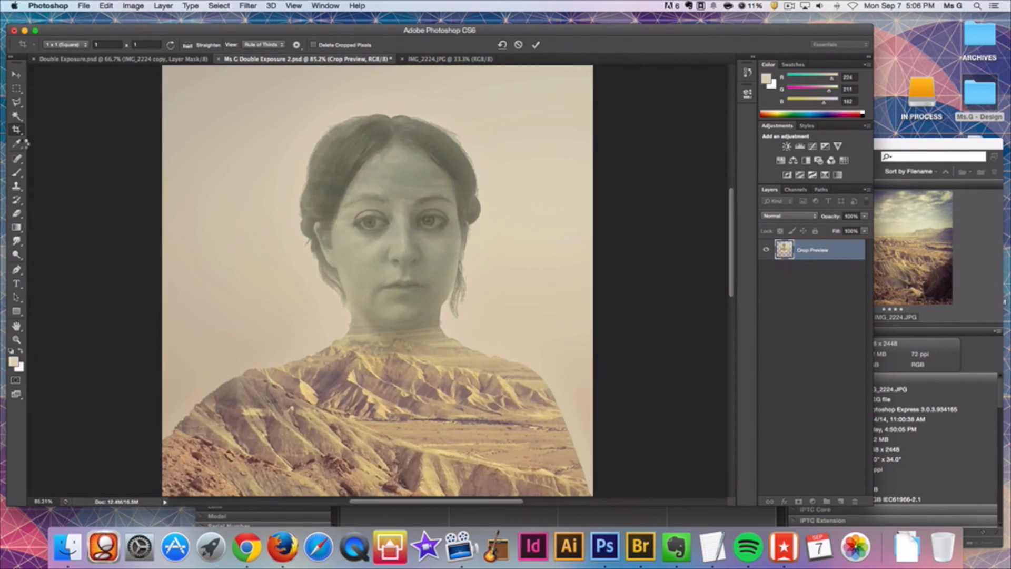
click(16, 75)
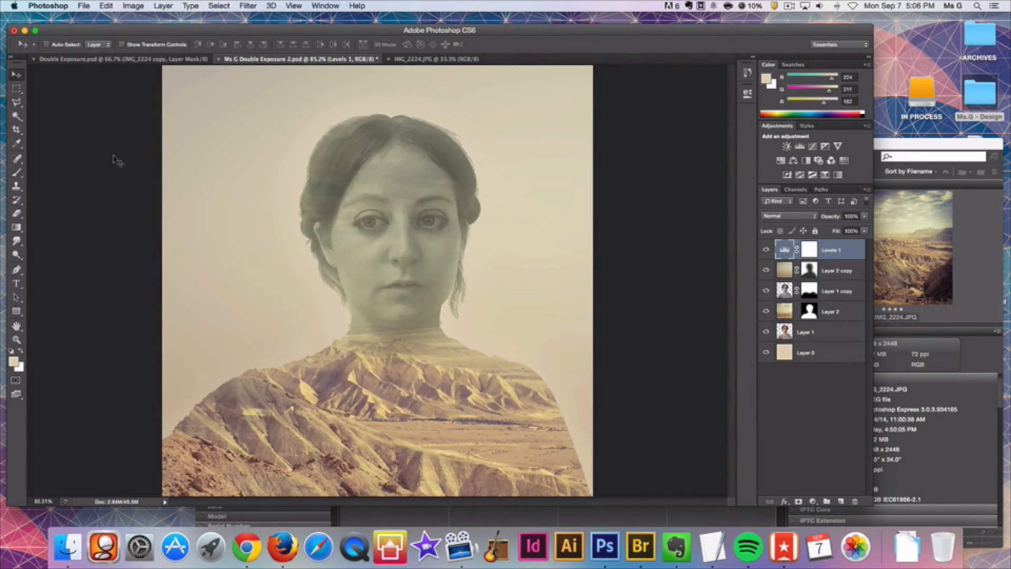
Save the PSD document, and save a JPEG version in the Creative Portrait folder at Maximum quality 12, Baseline Standard.
key(super+s)
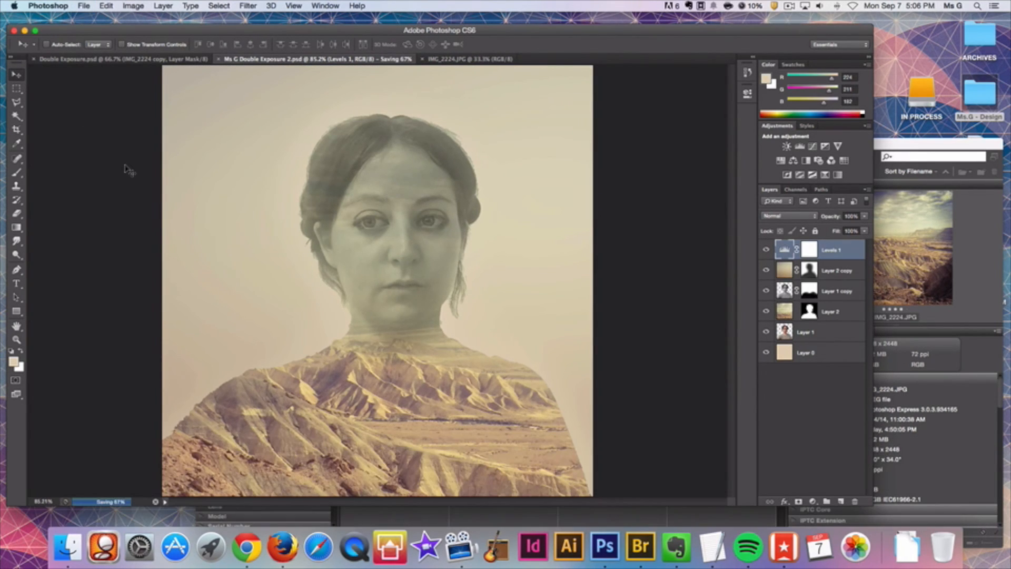
click(84, 6)
click(131, 129)
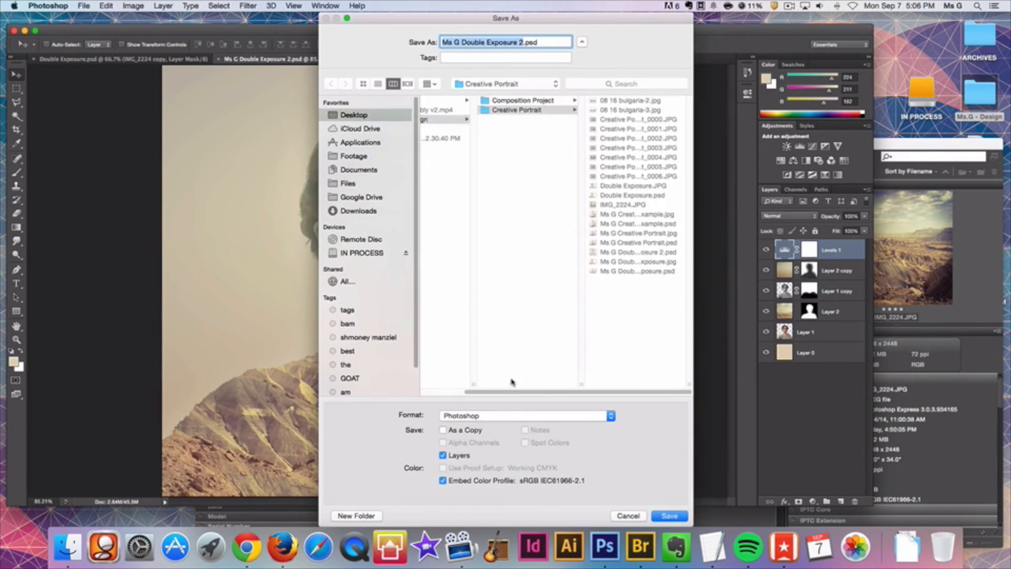
click(495, 416)
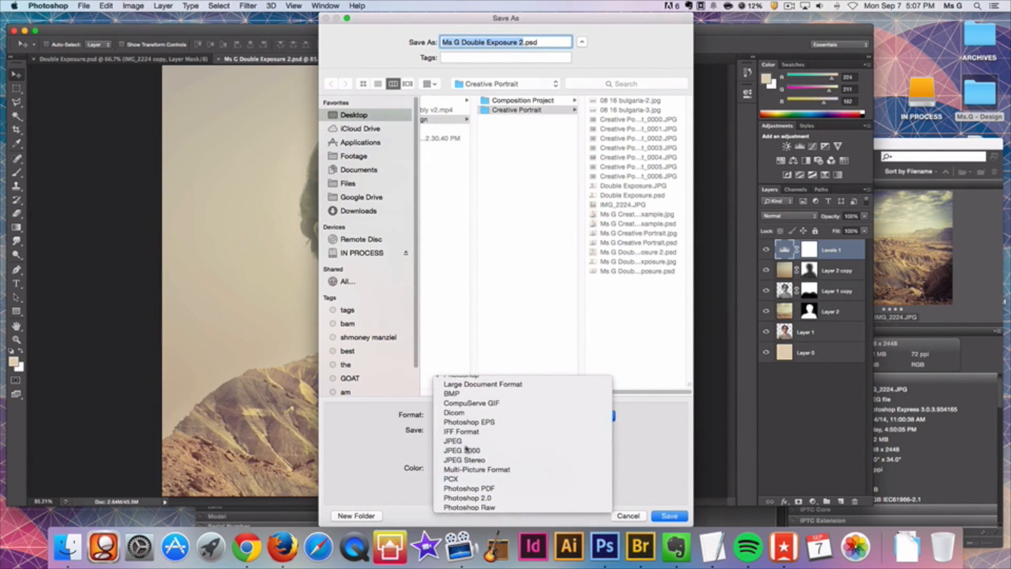
click(464, 444)
click(667, 517)
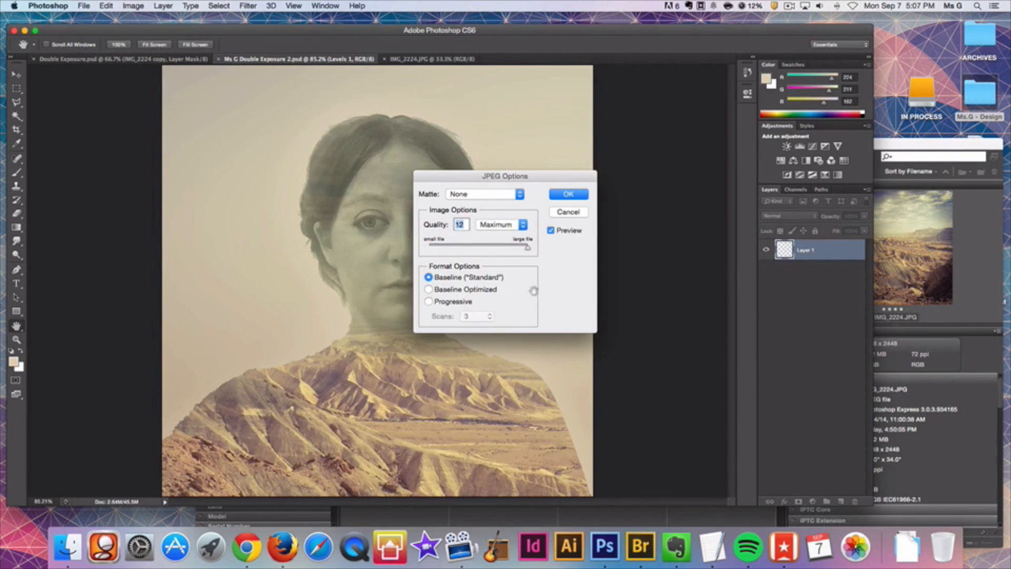
click(572, 196)
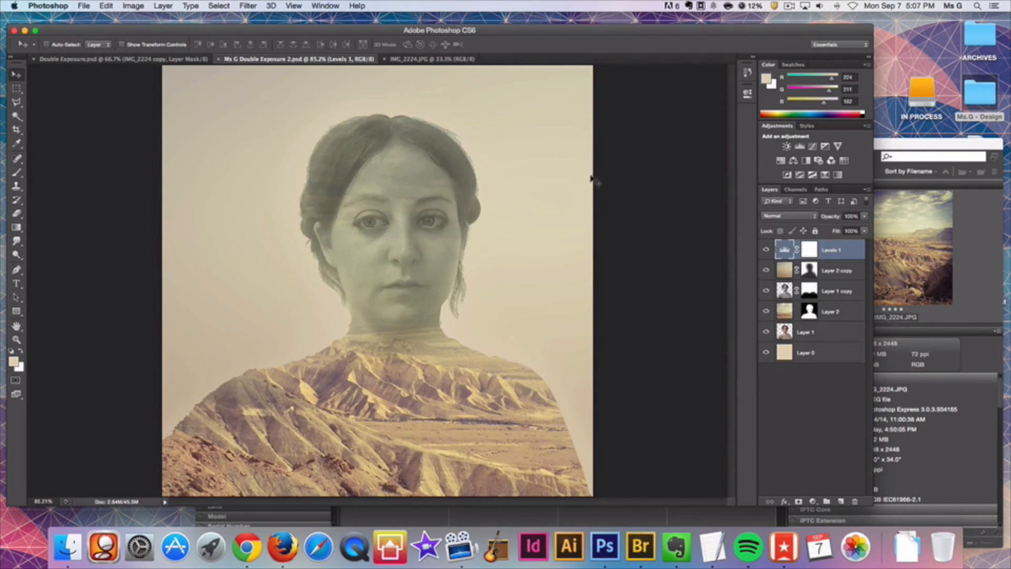